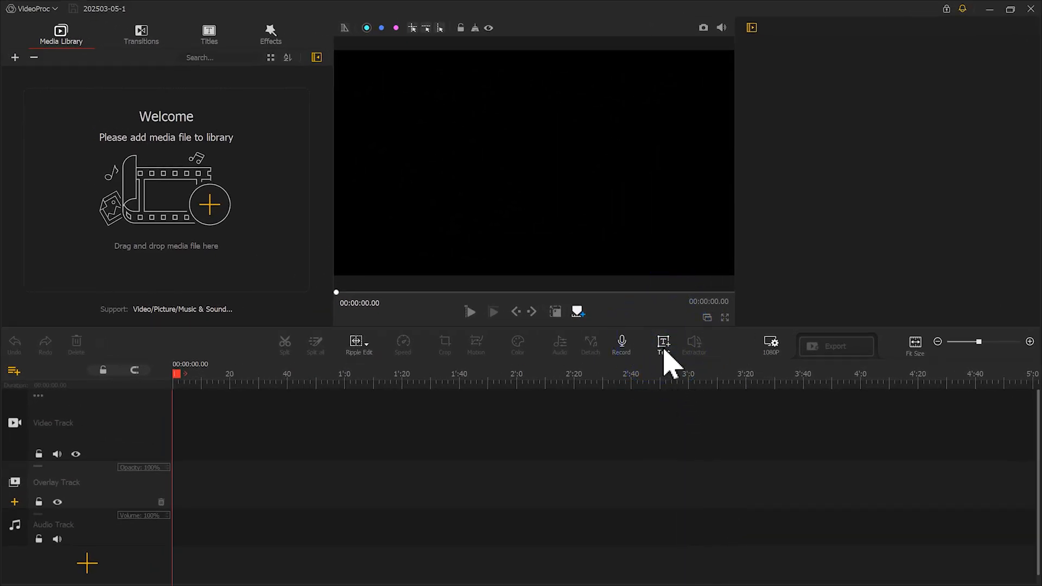
- Add a text clip to the timeline, clear its placeholder text and save a snapshot of the plain black frame
left_click(665, 350)
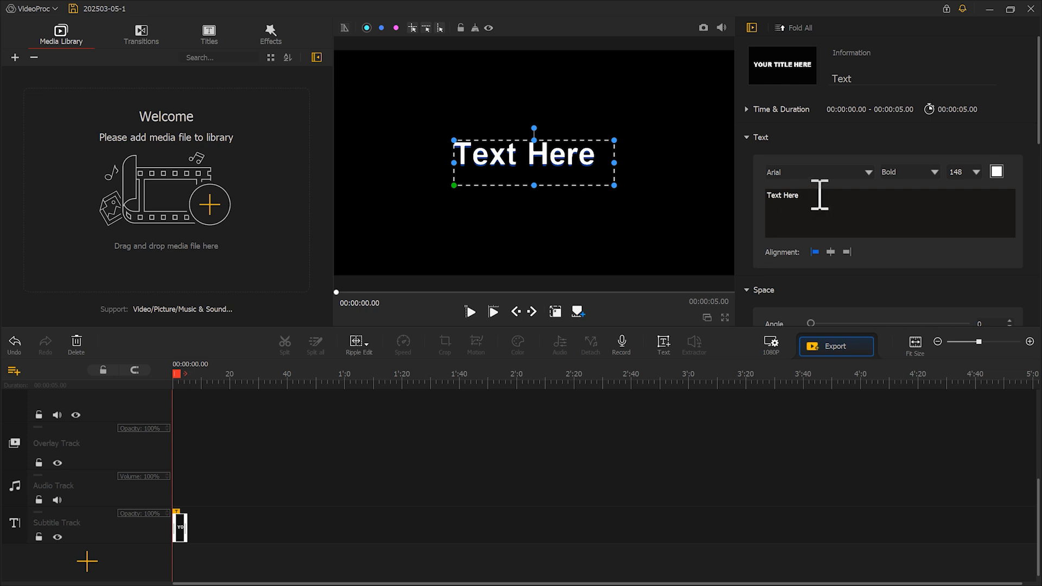
left_click_drag(819, 195, 758, 197)
key("BackSpace")
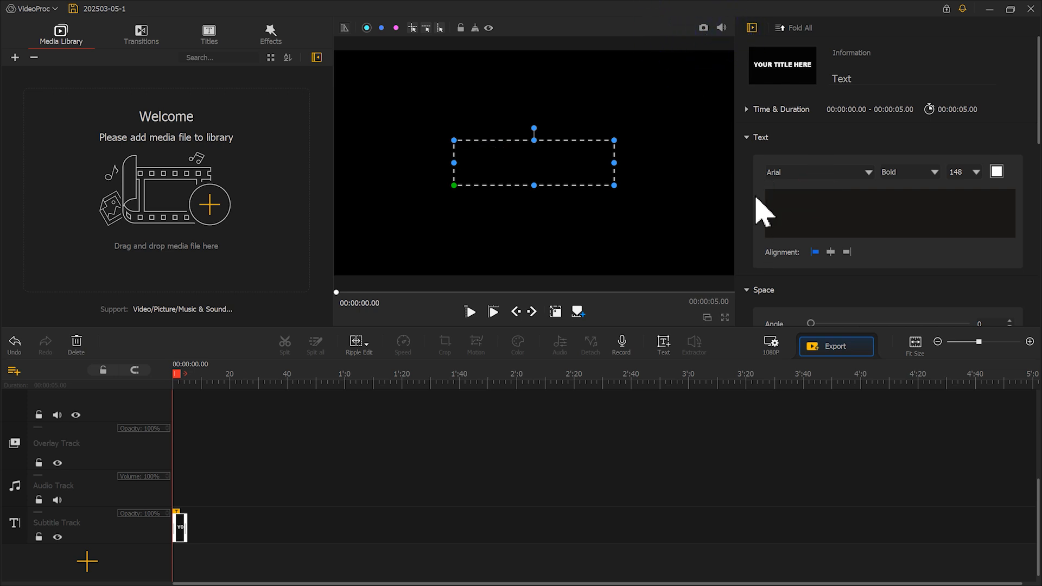
left_click(704, 32)
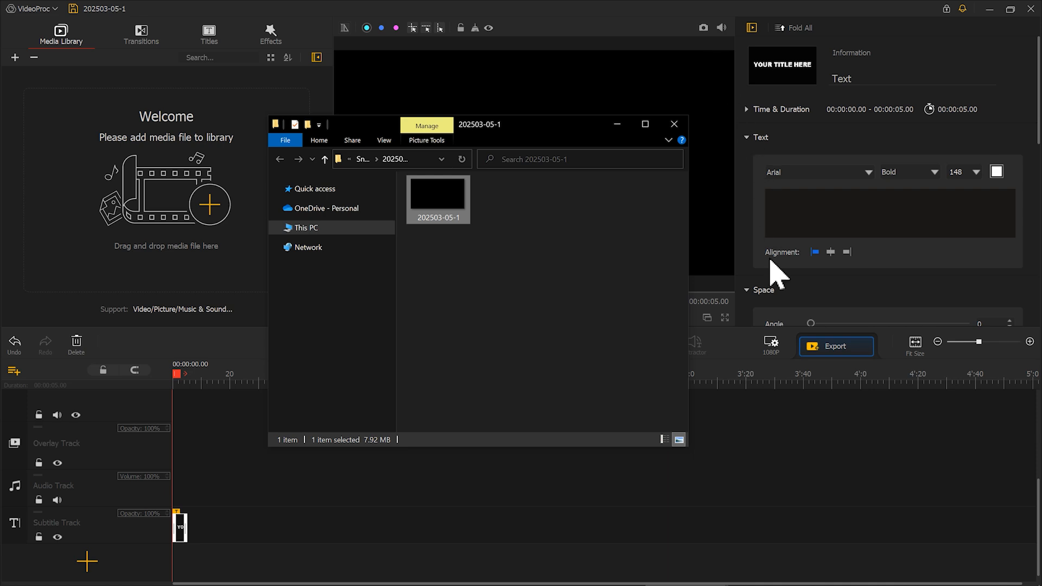
- Set the project background to White and save a snapshot of the plain white frame
left_click(775, 349)
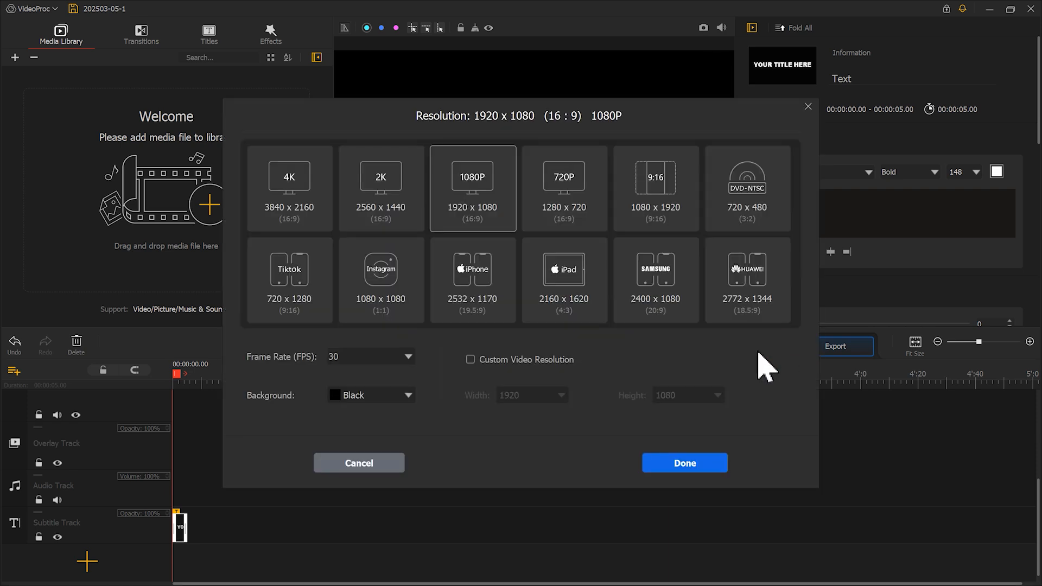
left_click(412, 395)
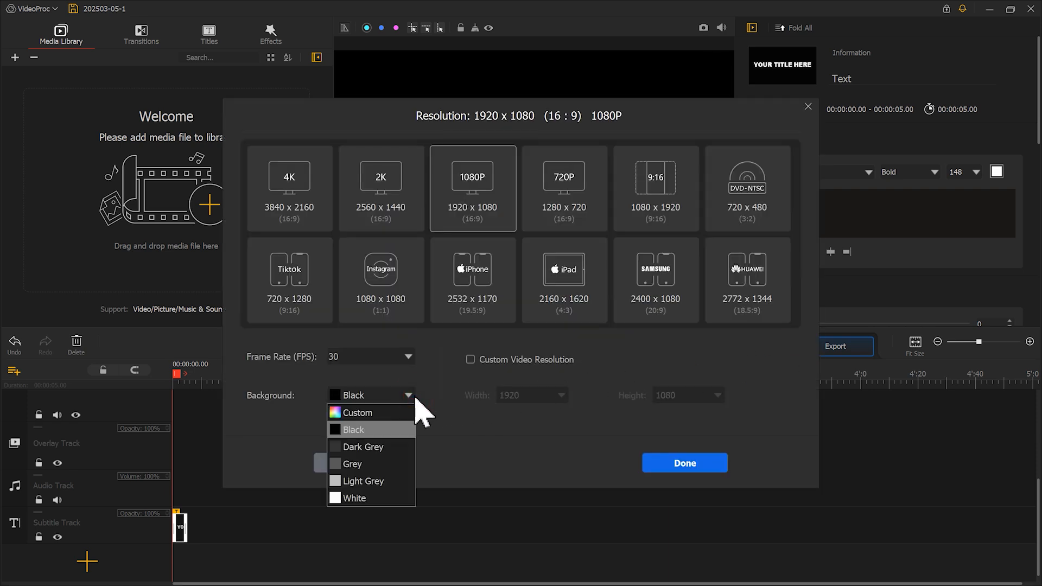
left_click(393, 497)
left_click(706, 462)
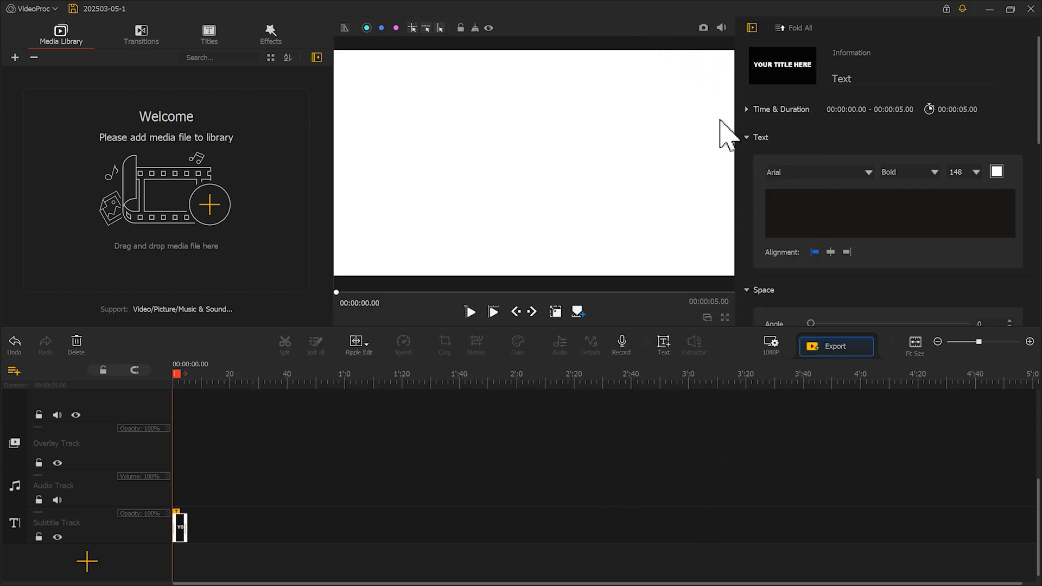
left_click(704, 28)
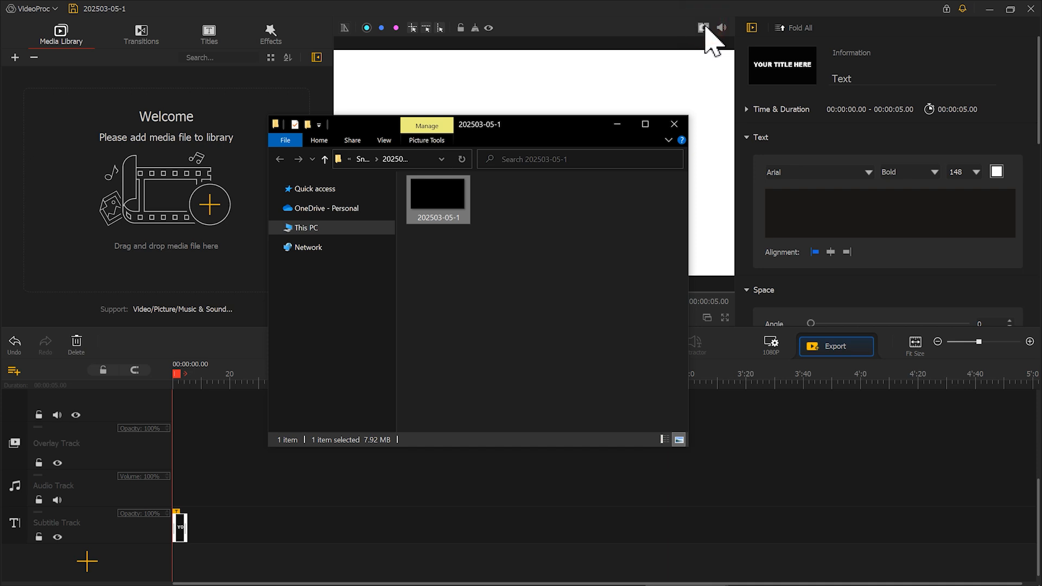
left_click(704, 28)
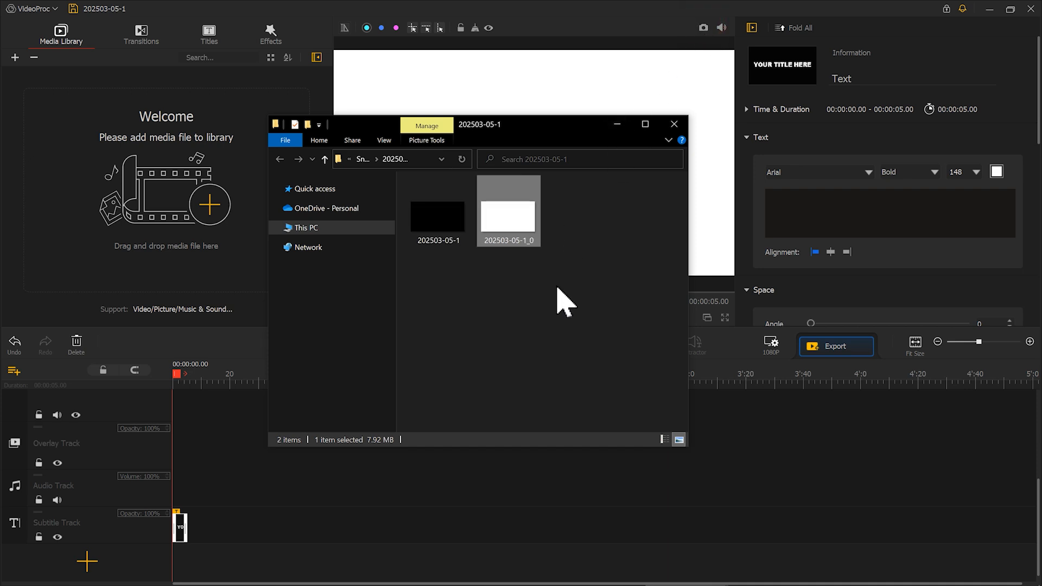
- Import the black and white snapshots into the media library and open the list that contains them
left_click_drag(557, 293, 226, 205)
left_click(134, 189)
double_click(135, 190)
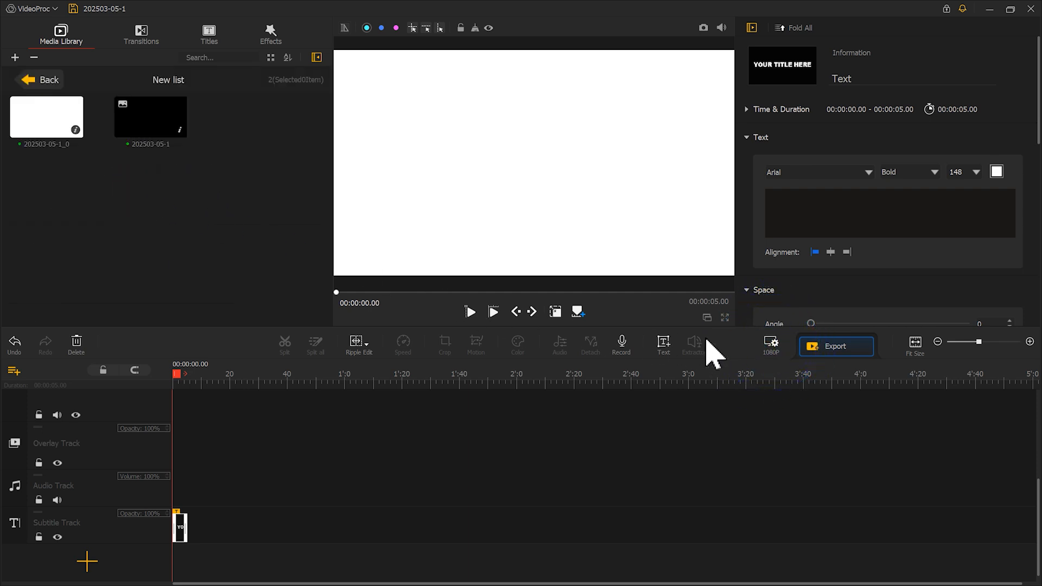
- Set the project background to Black
left_click(771, 344)
left_click(380, 395)
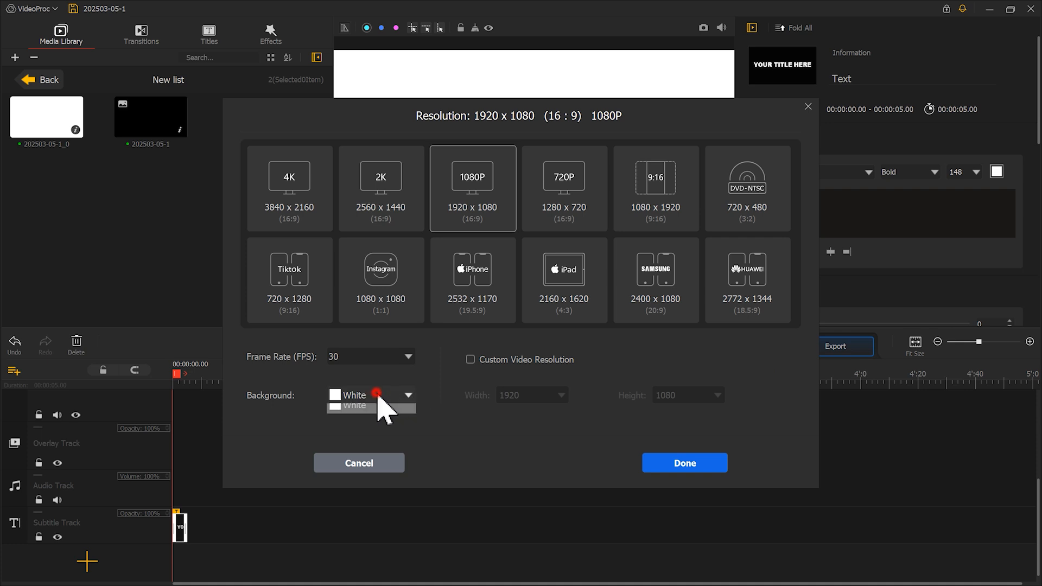
left_click(375, 429)
left_click(675, 464)
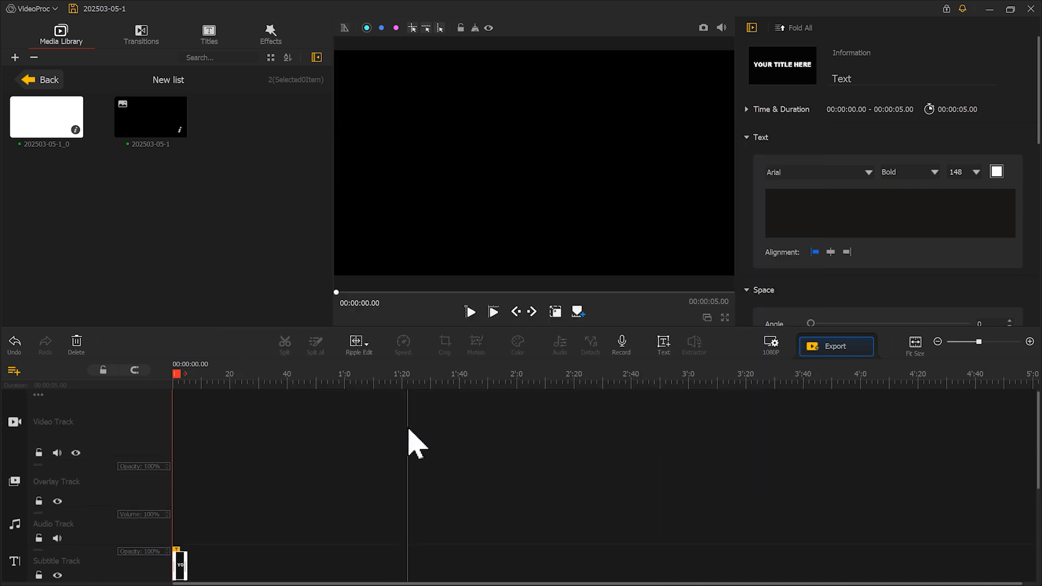
- Place the white image on the video track and the black image on the overlay track, both at the timeline start
left_click_drag(65, 128, 193, 400)
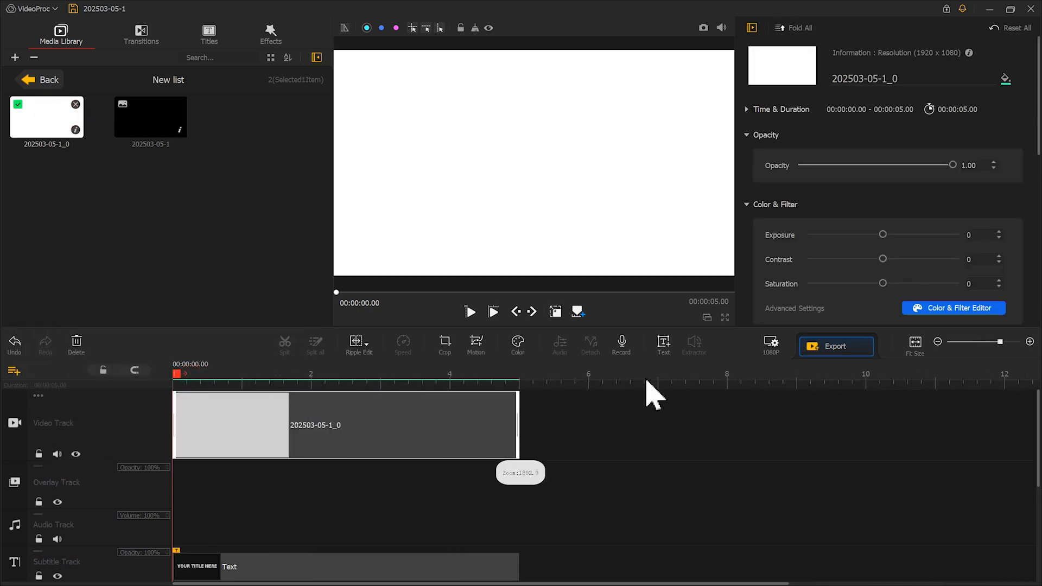
left_click_drag(173, 133, 169, 494)
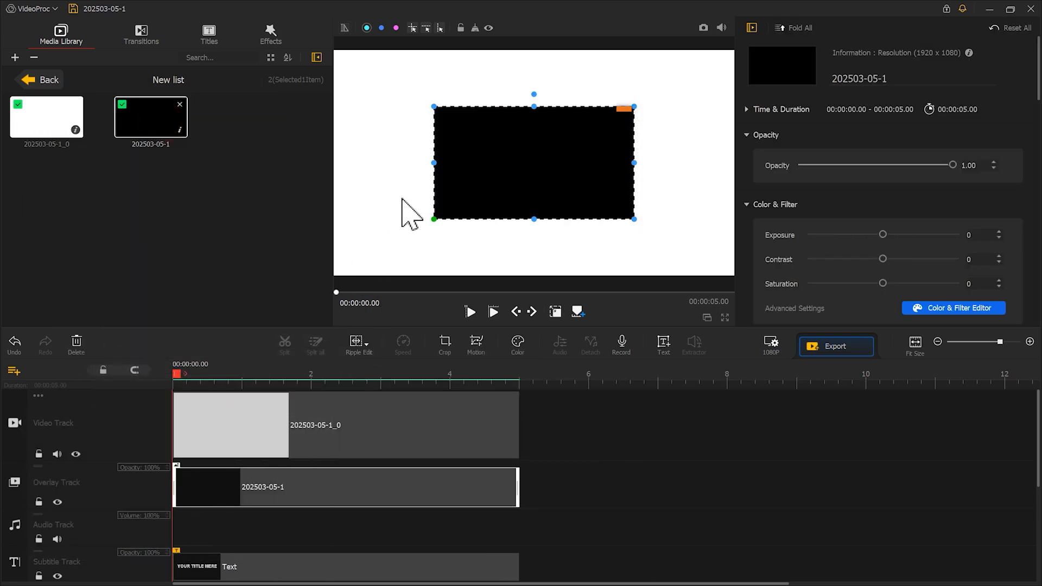
- Stretch the black overlay sideways in both directions into a wide rectangle centred on the white background
left_click_drag(430, 163, 378, 163)
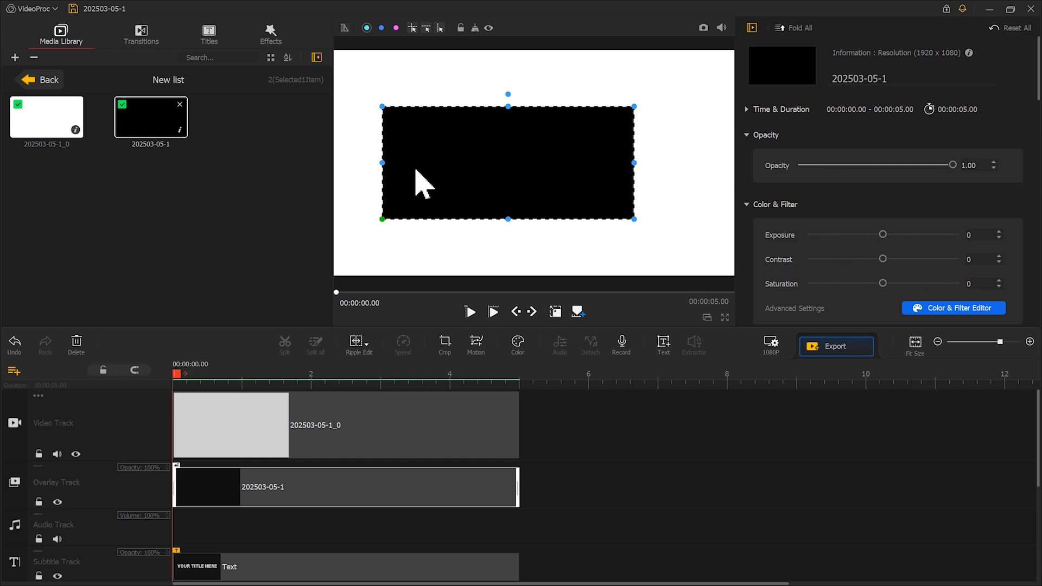
left_click_drag(635, 163, 689, 163)
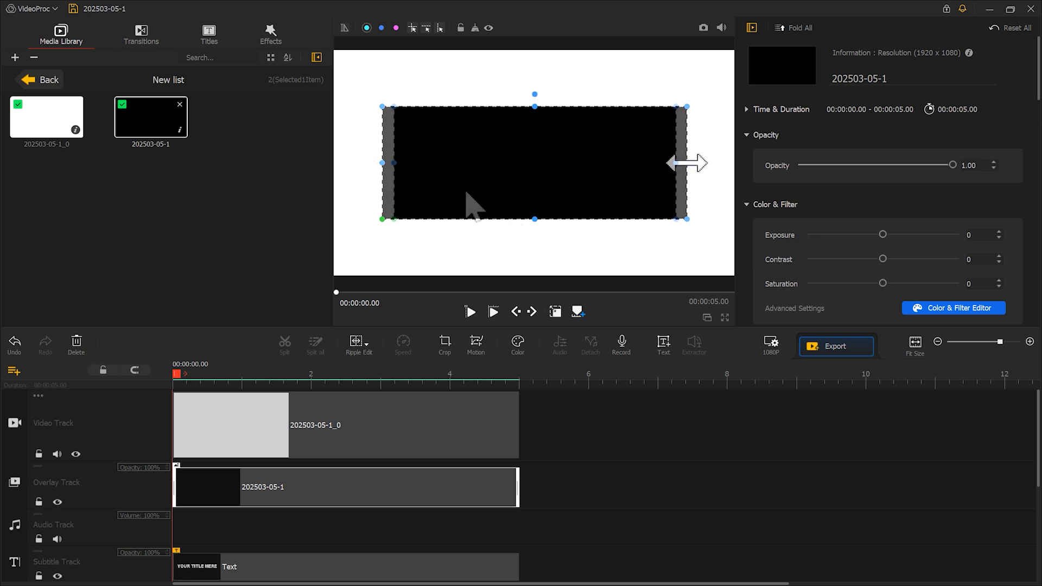
left_click(638, 308)
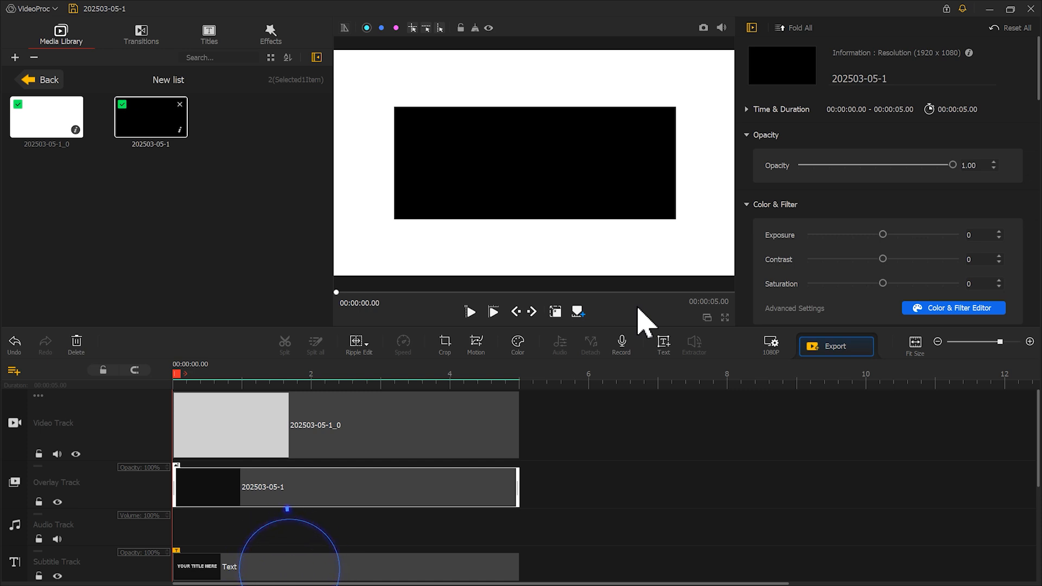
- Enter TEXT EFFECT in the empty text clip and format it in the Lemon/Milk font with centre alignment
left_click(245, 559)
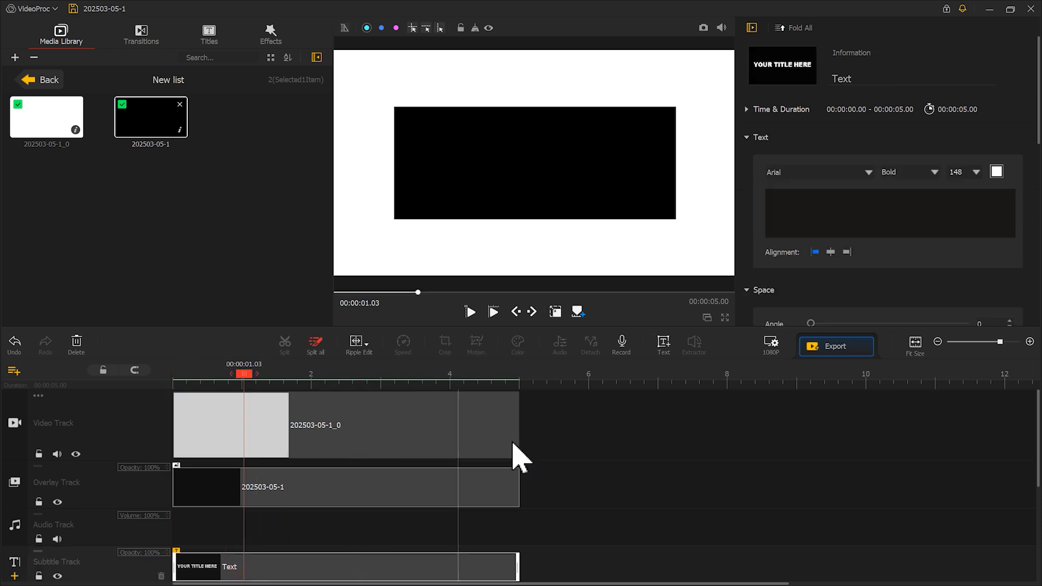
type("TEXT EFFECT")
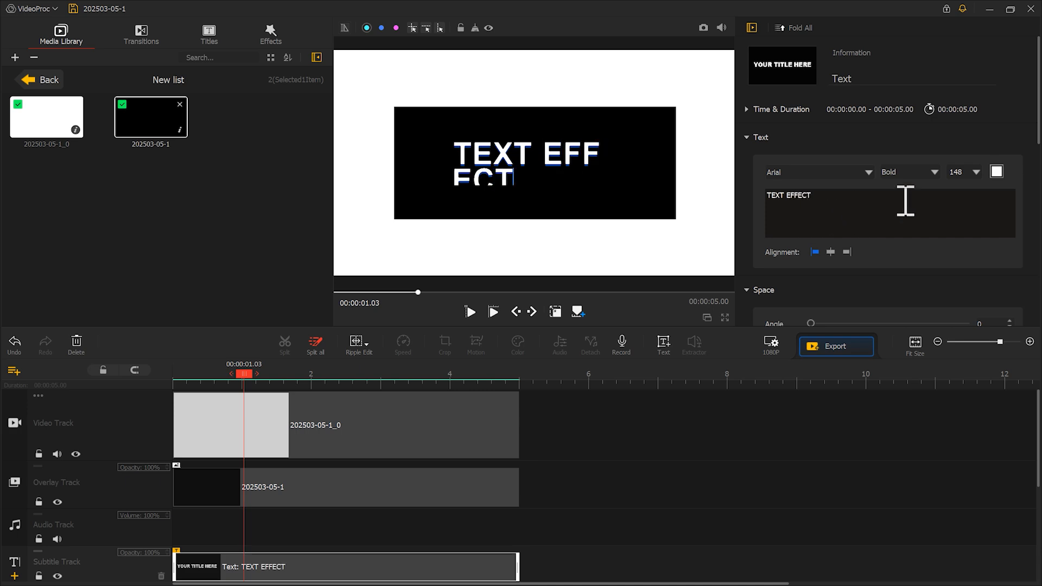
left_click(879, 174)
left_click_drag(943, 197, 947, 297)
scroll(945, 293, "down", 5)
left_click(781, 295)
left_click(969, 173)
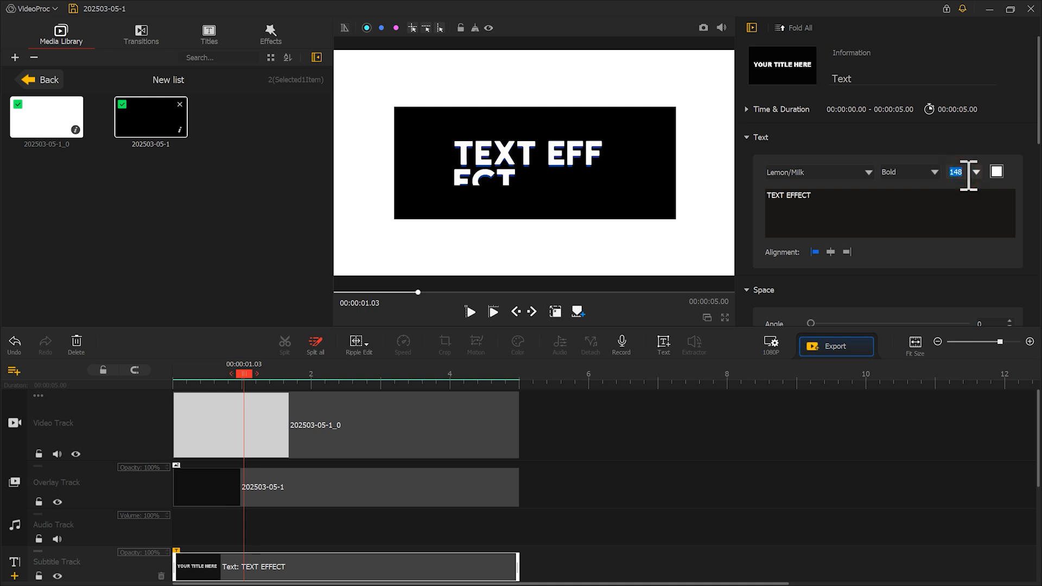
left_click(830, 251)
- Set the text shadow's offset and blur to 0 and fit the title on one line inside the black rectangle
scroll(961, 260, "down", 5)
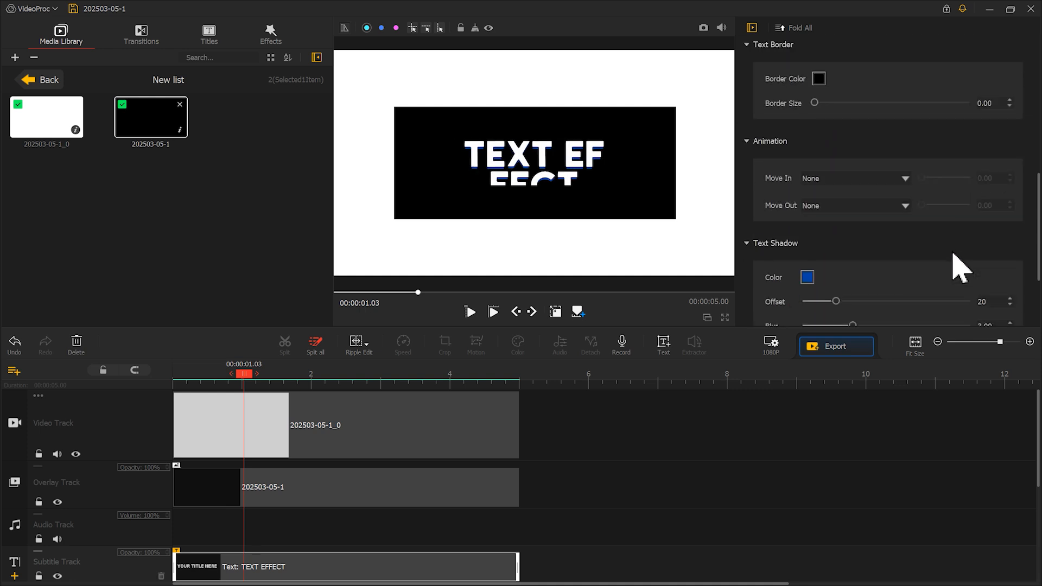
scroll(961, 266, "down", 2)
left_click_drag(836, 203, 755, 249)
left_click_drag(652, 177, 648, 180)
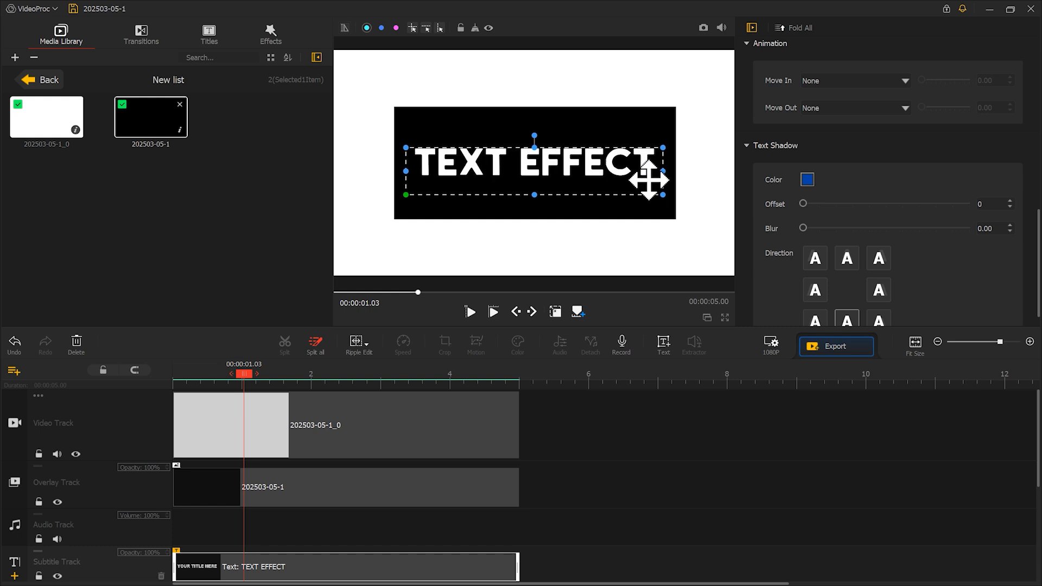
left_click(657, 311)
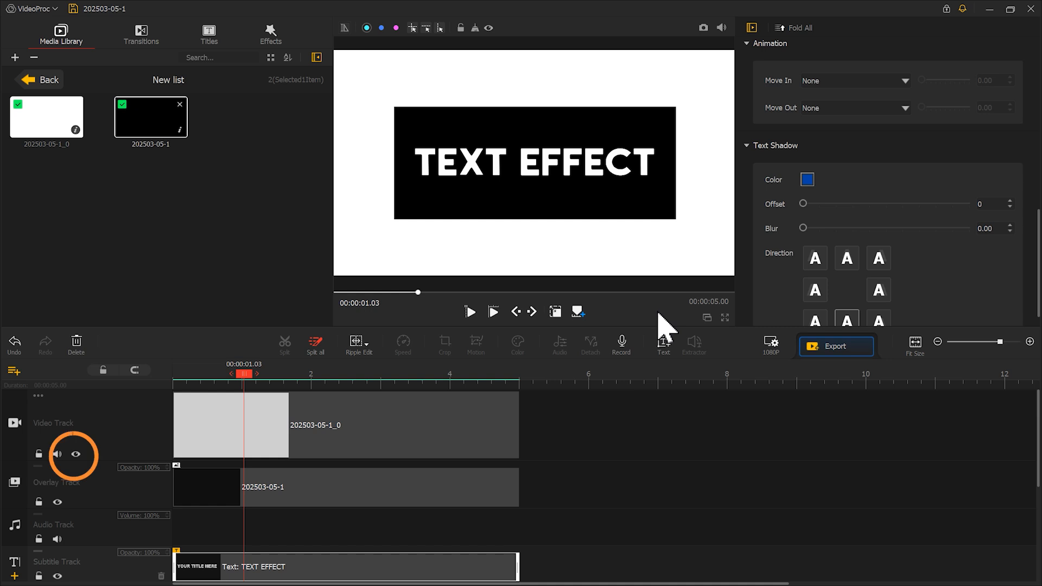
- Hide the video track, save a snapshot of the white title on black and import it into the media library
left_click(75, 453)
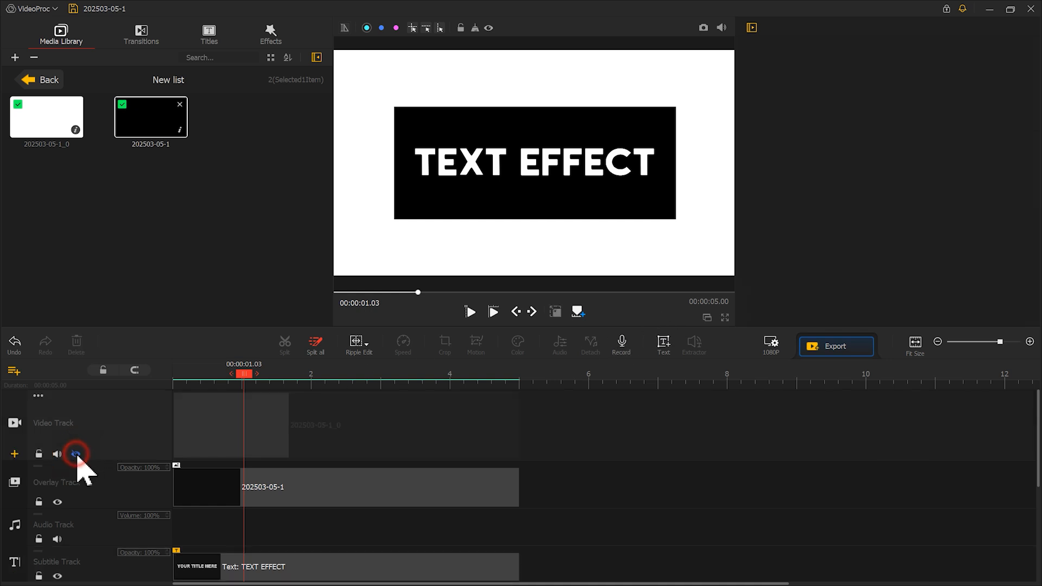
left_click(704, 28)
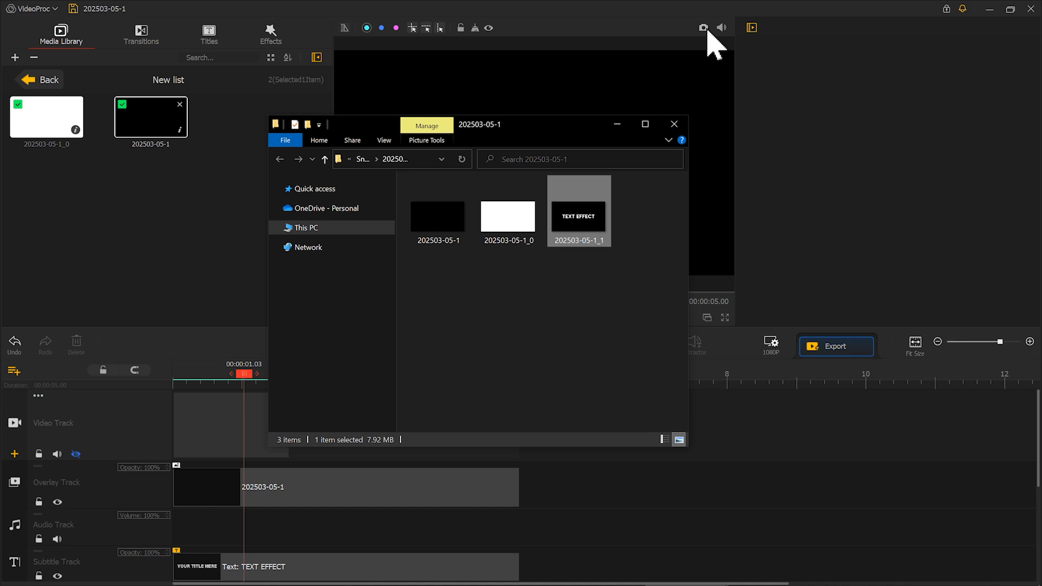
left_click_drag(591, 217, 205, 194)
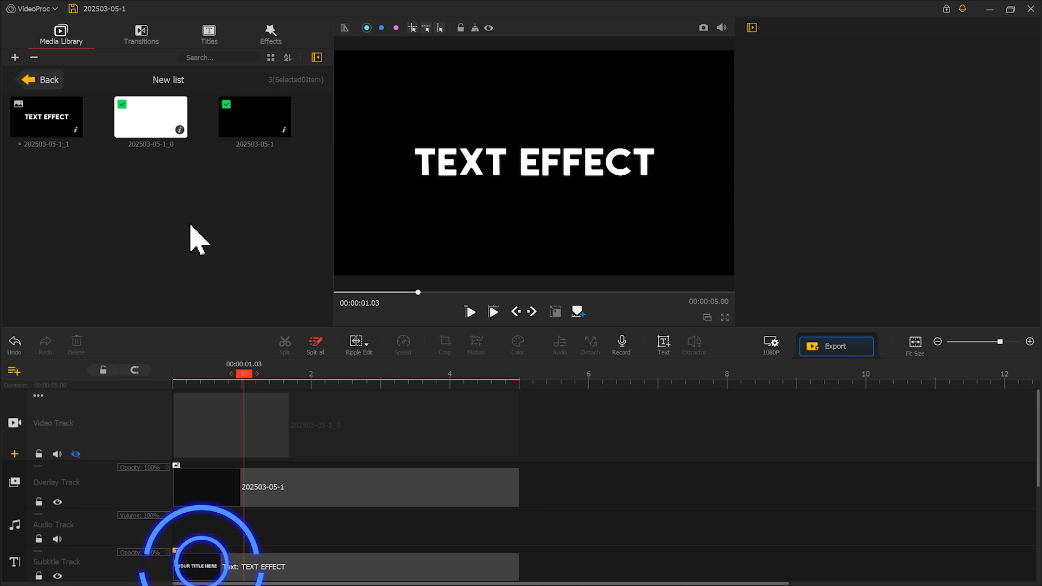
- Delete the TEXT EFFECT clip from the subtitle track and make the video track visible again
left_click(201, 569)
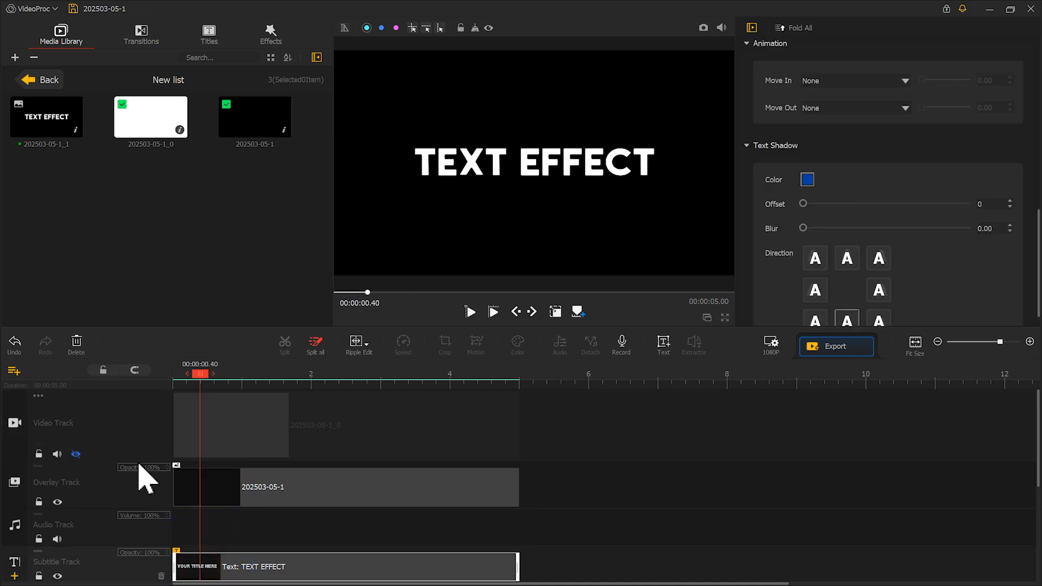
left_click(80, 345)
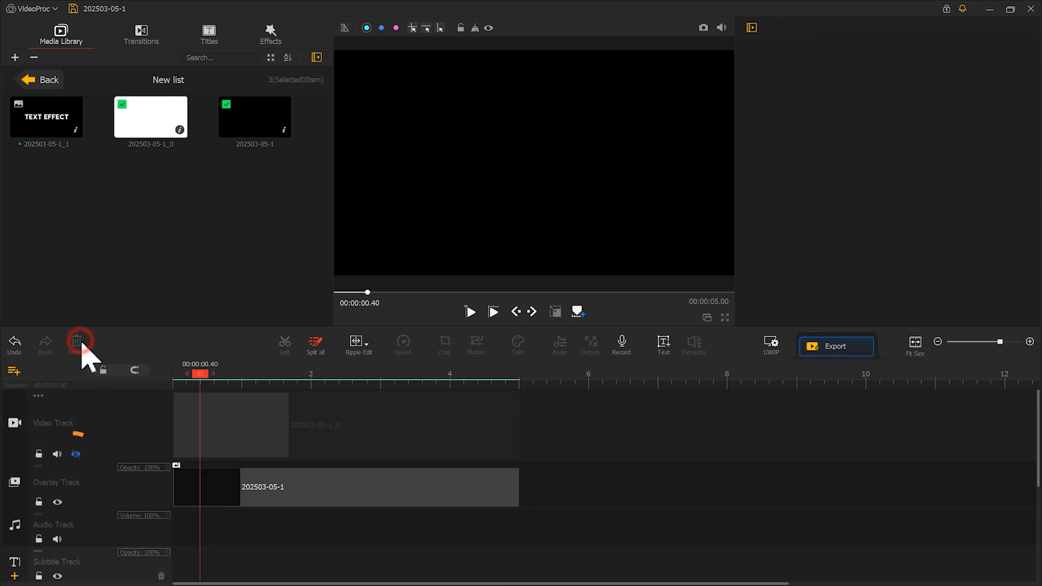
left_click(76, 454)
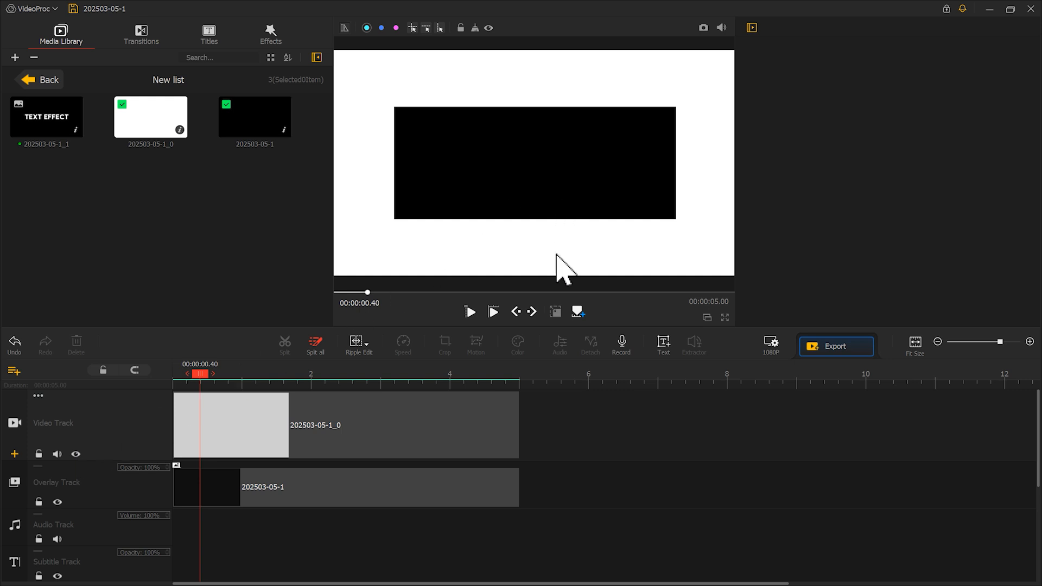
- Reduce the height of the black overlay from its upper edge until only a thin horizontal bar remains
left_click(465, 488)
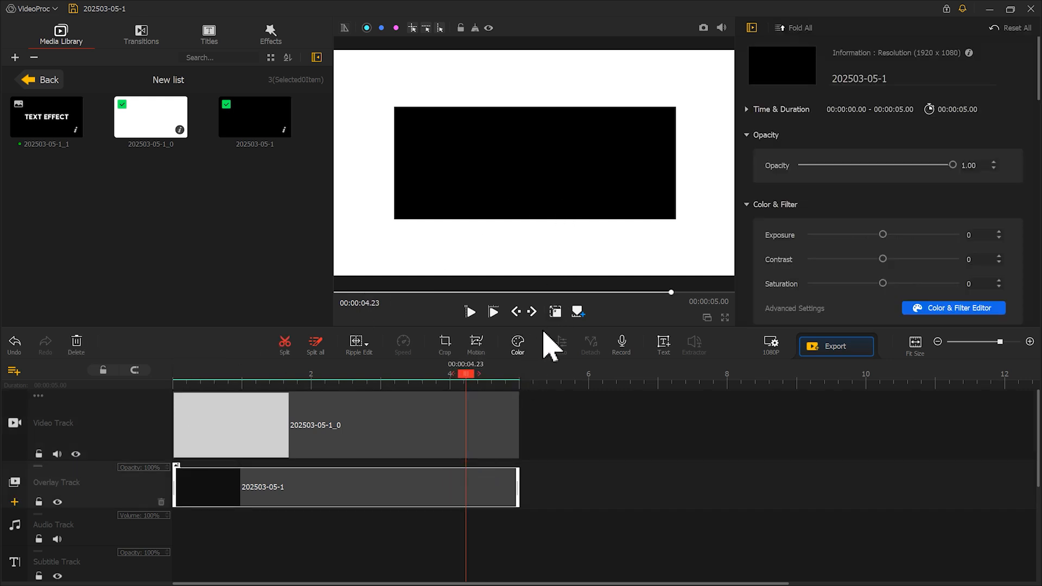
left_click(556, 313)
left_click_drag(535, 106, 537, 190)
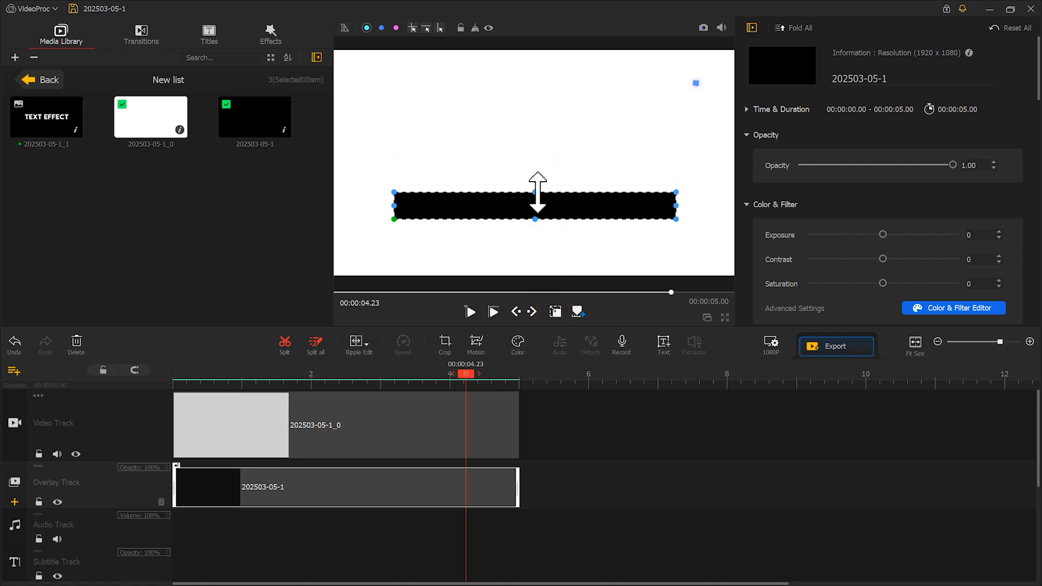
left_click(617, 313)
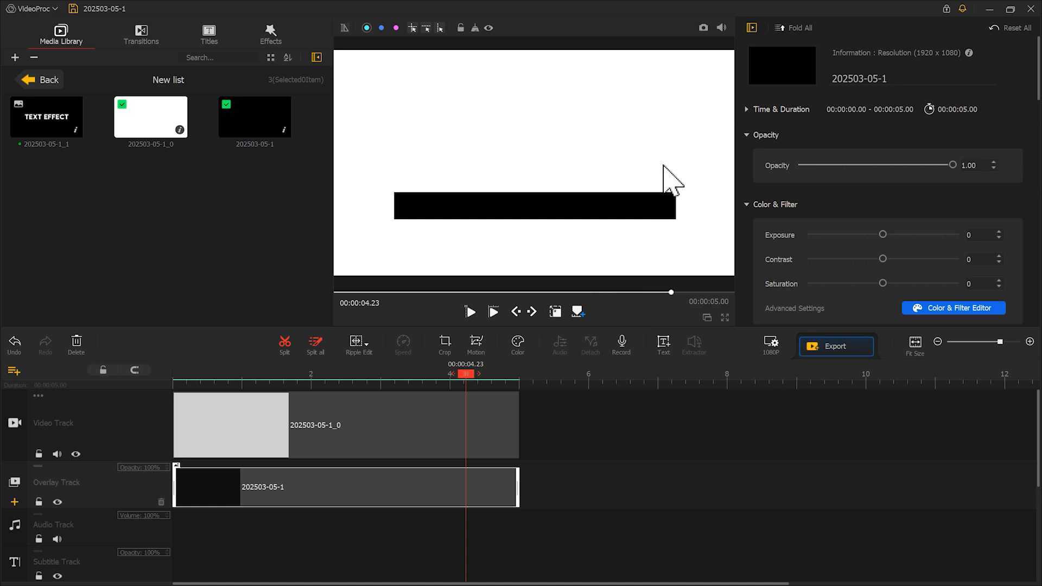
- Save a snapshot of the black bar on white and import it into the media library
left_click(704, 28)
left_click_drag(655, 224, 192, 239)
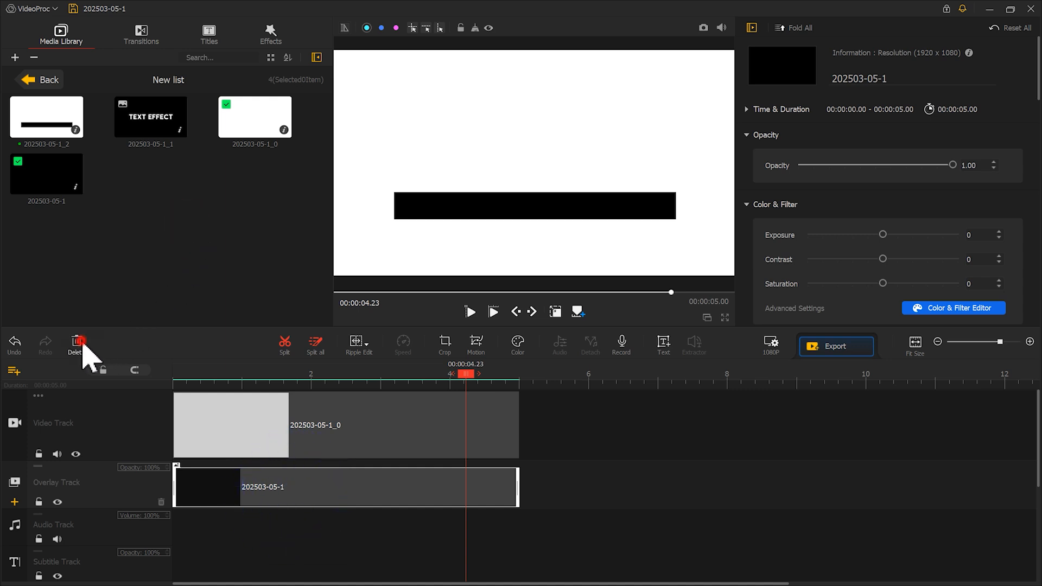
- Replace the black image on the overlay track with the bar snapshot 202503-05-1_2, starting at the beginning of the timeline
left_click(79, 341)
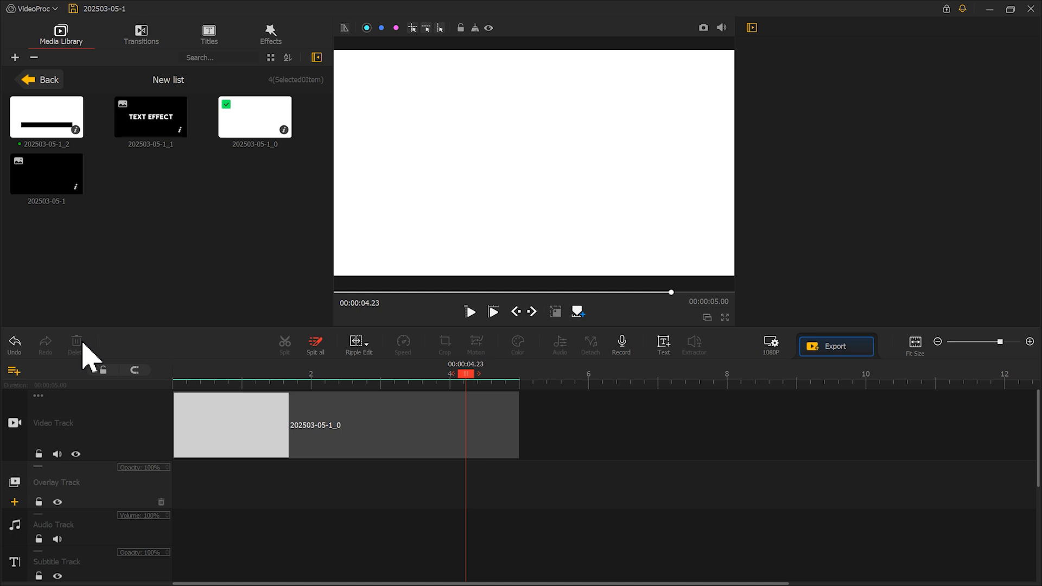
left_click_drag(46, 116, 174, 478)
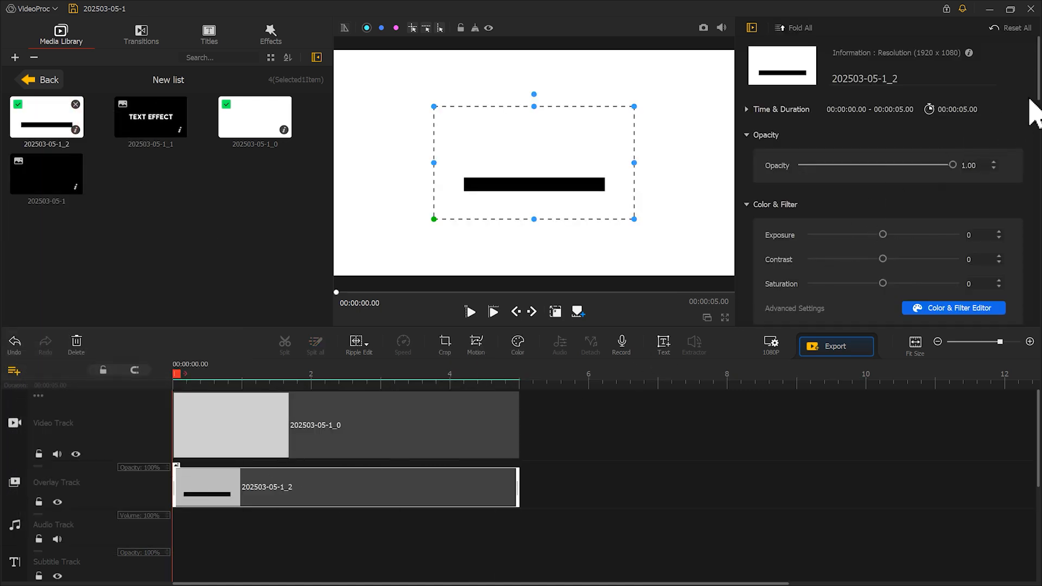
- Fit the bar clip to the screen height and add a motion keyframe at 0 s whose frame covers the full 1920x1080 picture
scroll(1038, 95, "down", 10)
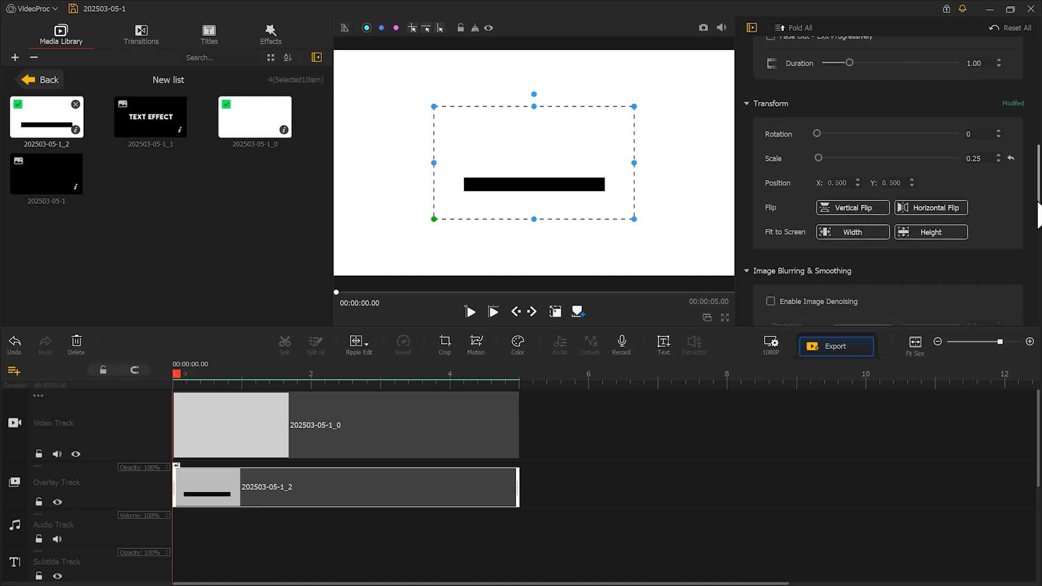
left_click(935, 217)
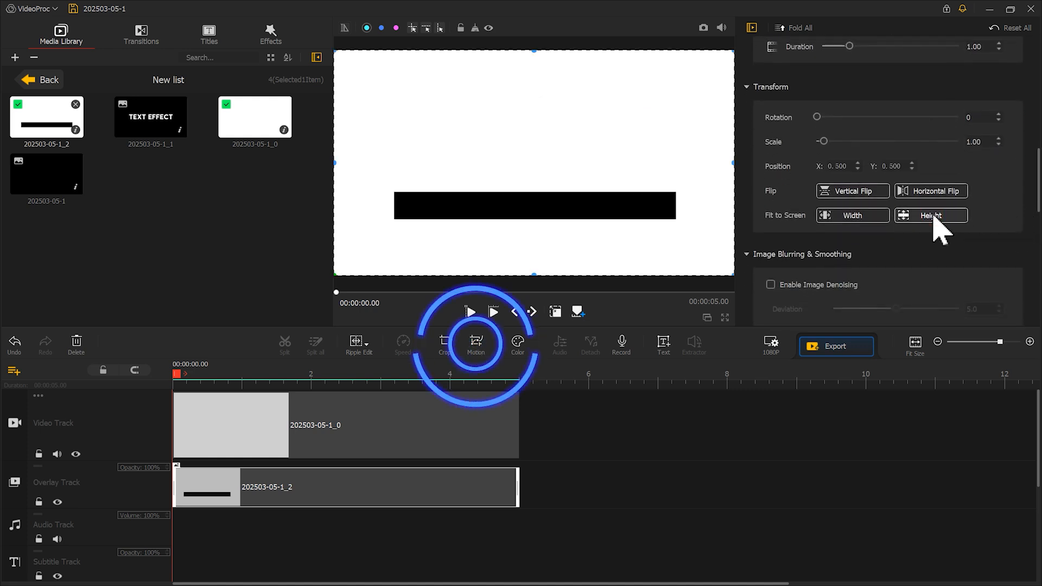
left_click(480, 352)
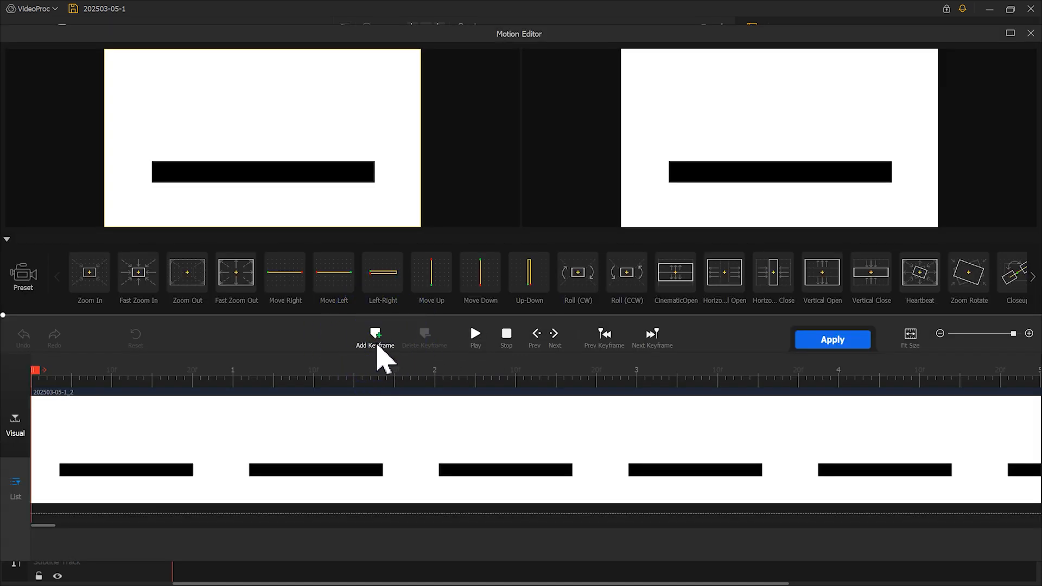
left_click(375, 337)
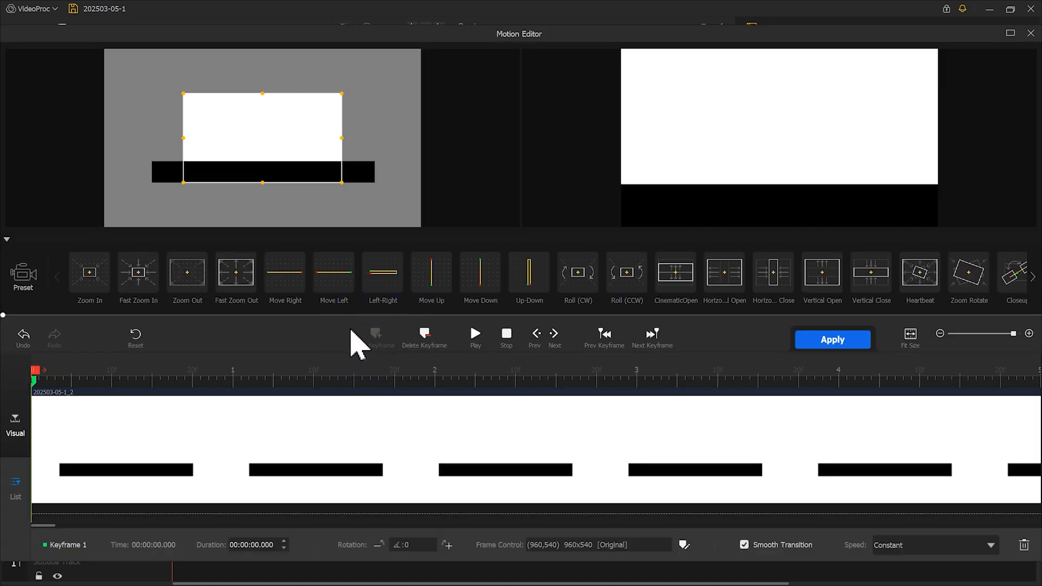
left_click_drag(295, 151, 416, 214)
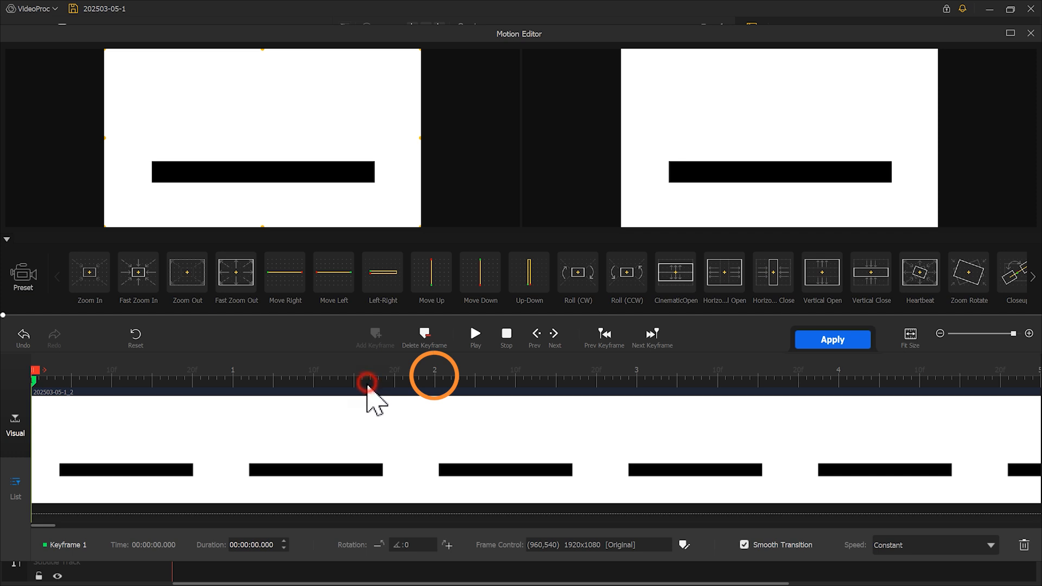
- Add a second full-frame motion keyframe at 2 seconds and set its speed to Smooth Speed Down 1
left_click_drag(368, 386, 441, 374)
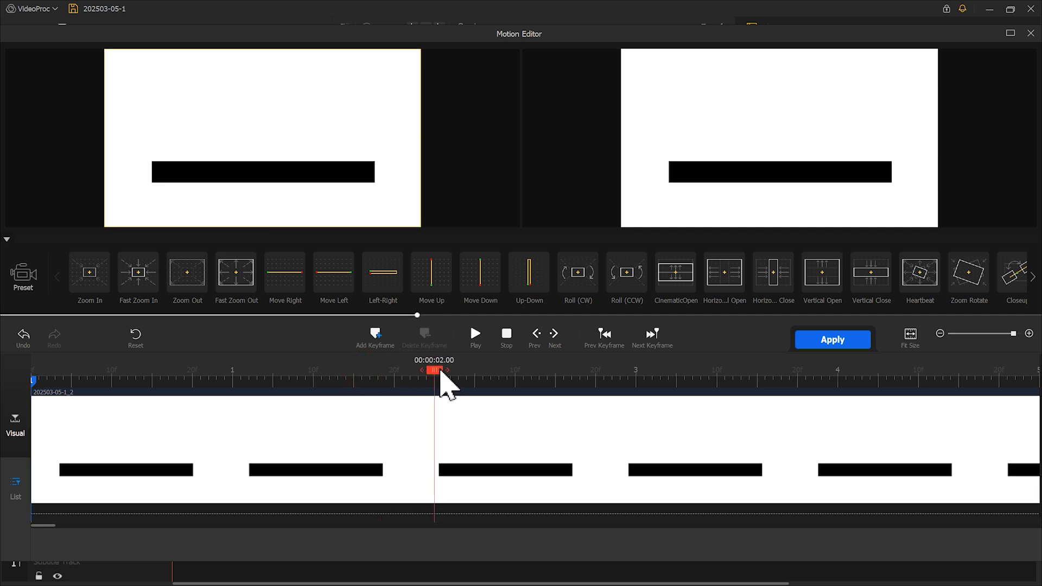
left_click(378, 337)
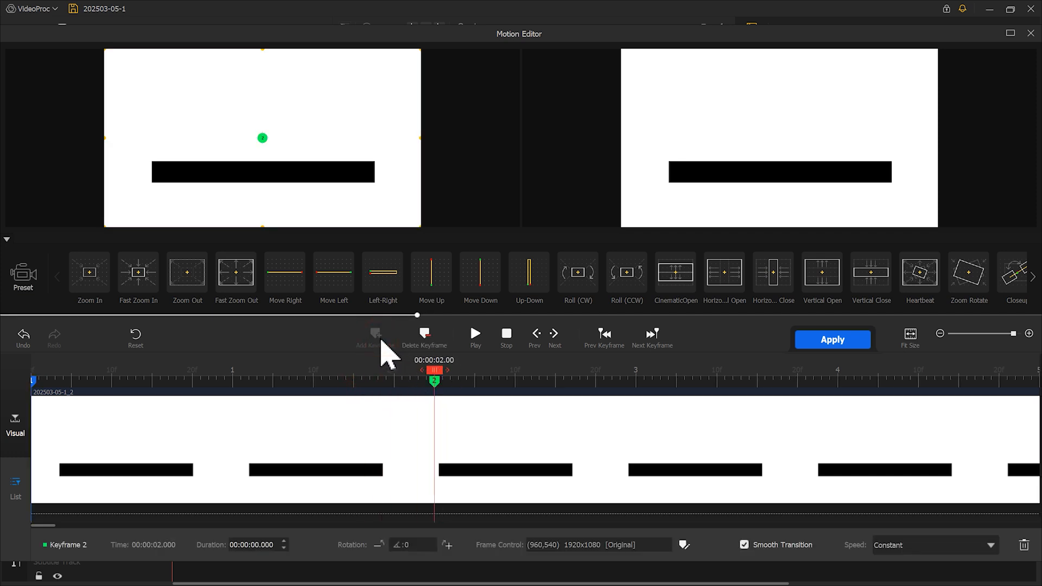
left_click(969, 546)
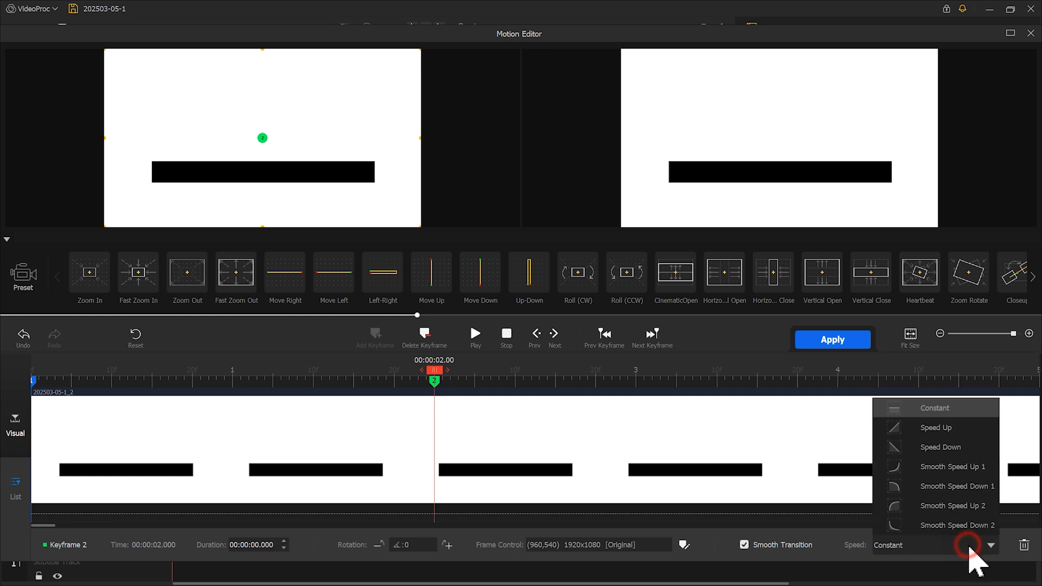
left_click(958, 491)
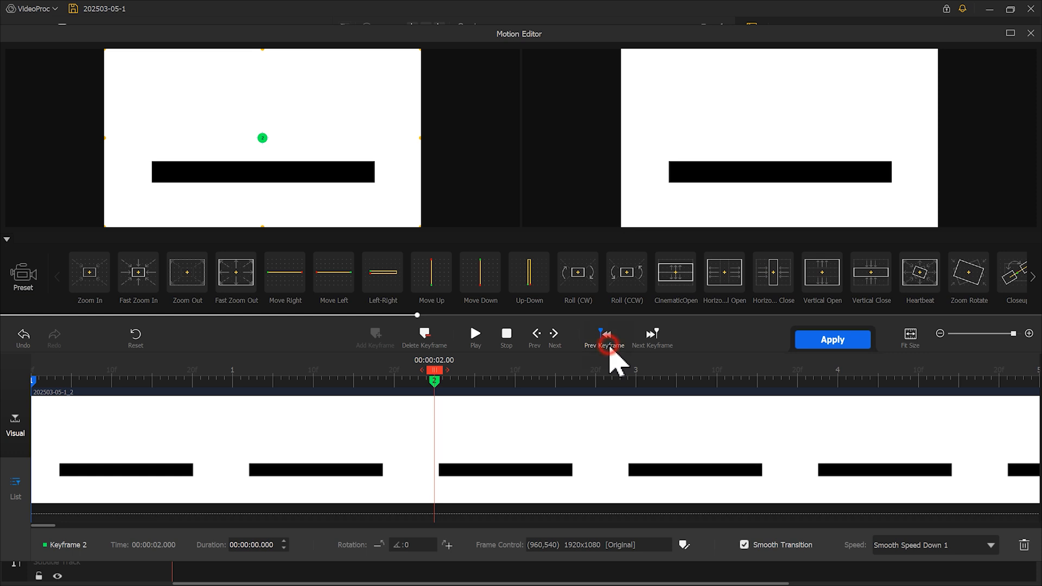
- Shift the first keyframe's frame completely off the picture's left side to (-960,540) and apply the motion
left_click(606, 339)
left_click_drag(384, 181, 88, 203)
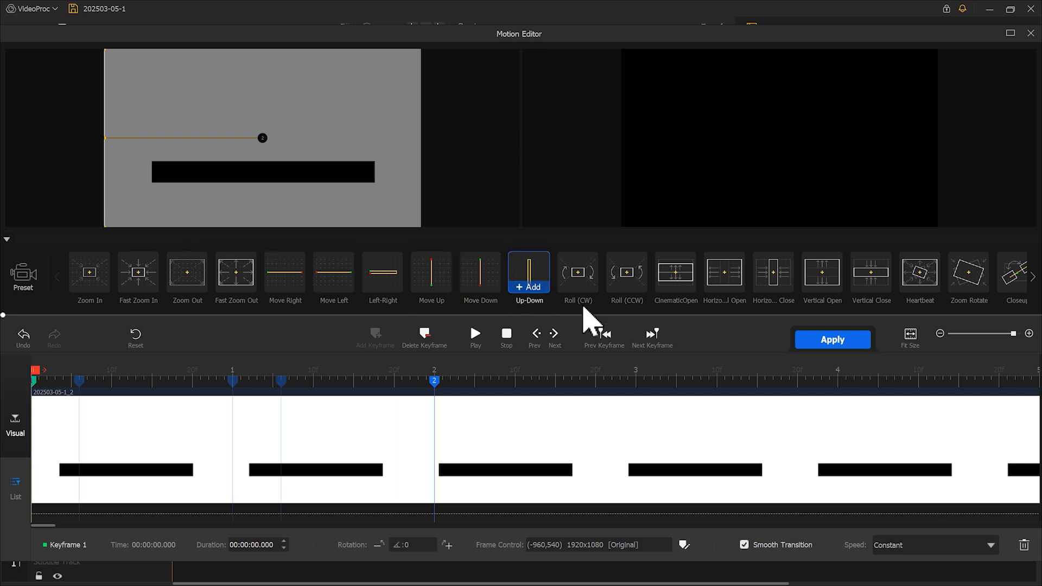
left_click(836, 340)
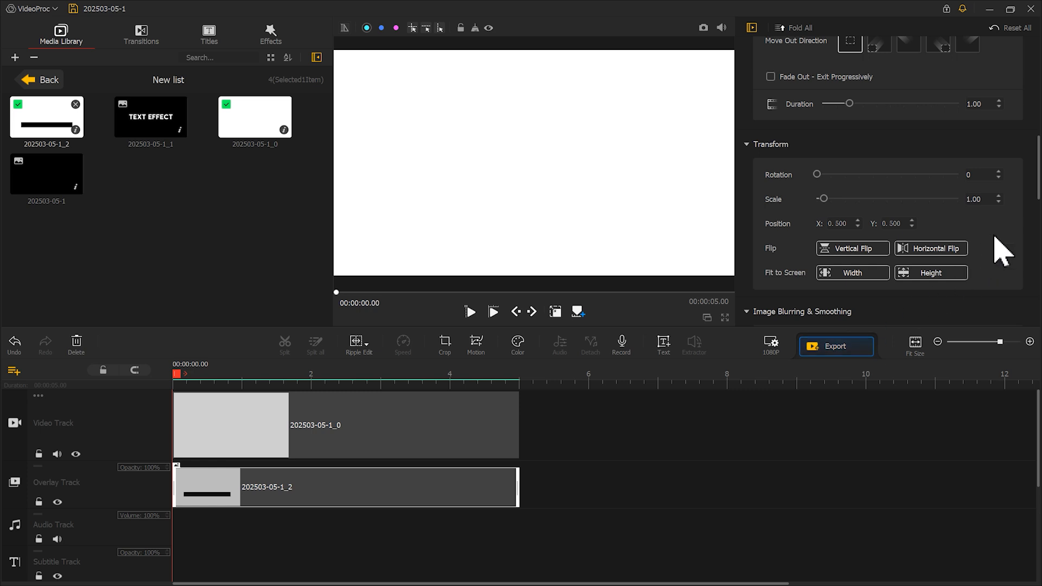
- Set the bar clip's blend mode to Multiply and play back its slide-in motion
left_click_drag(1038, 179, 1034, 331)
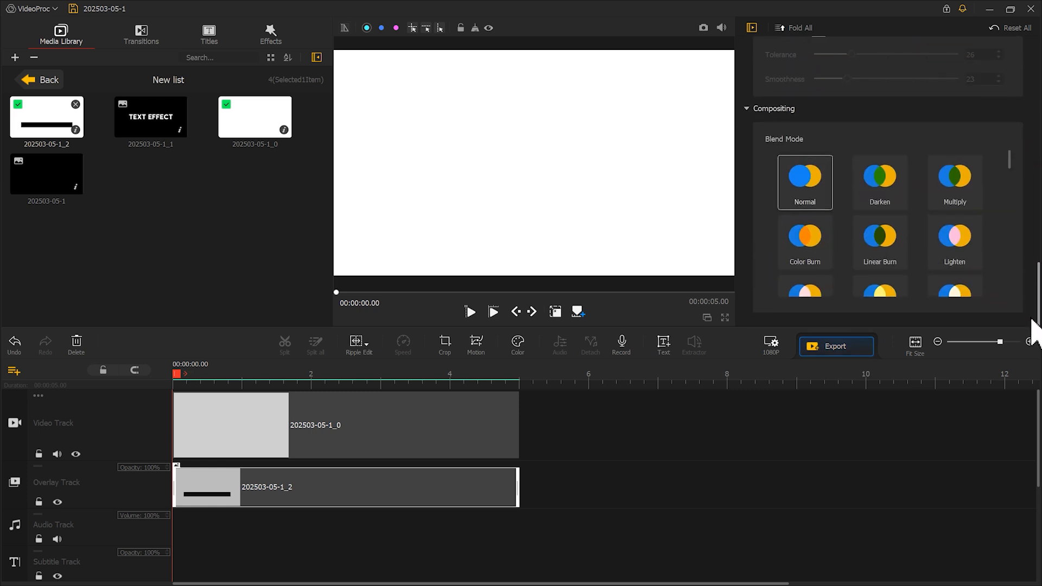
left_click(955, 185)
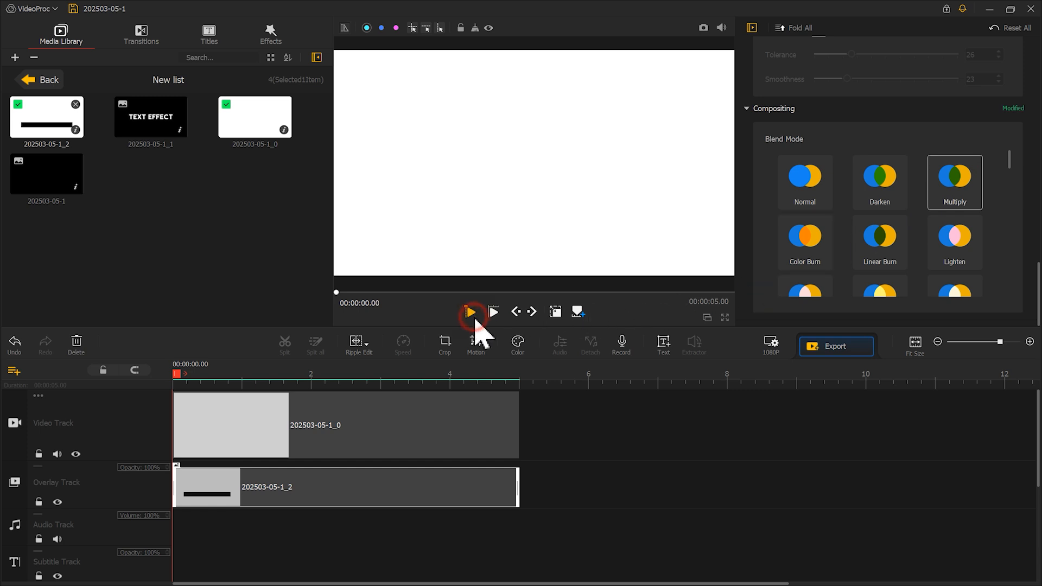
left_click(475, 320)
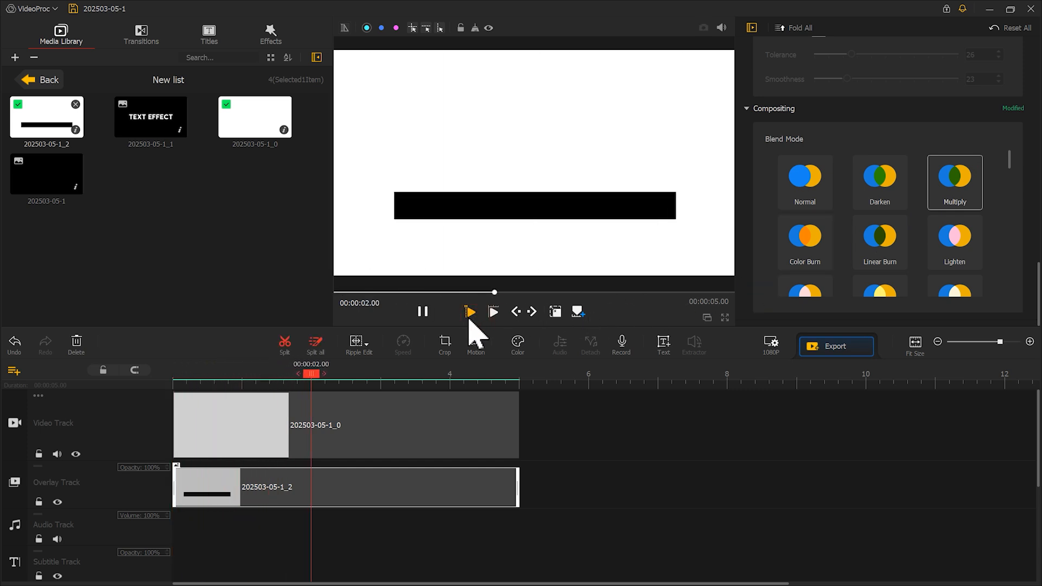
left_click(424, 312)
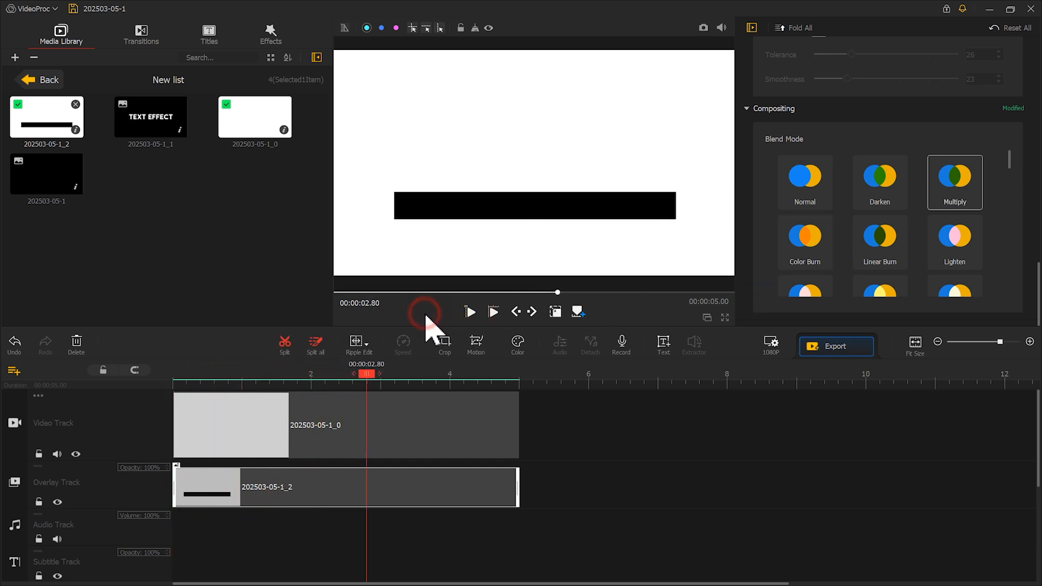
- Copy the bar clip and paste the duplicate after the original on the overlay track at 5.50 s
right_click(389, 498)
left_click(407, 528)
right_click(553, 485)
left_click(568, 509)
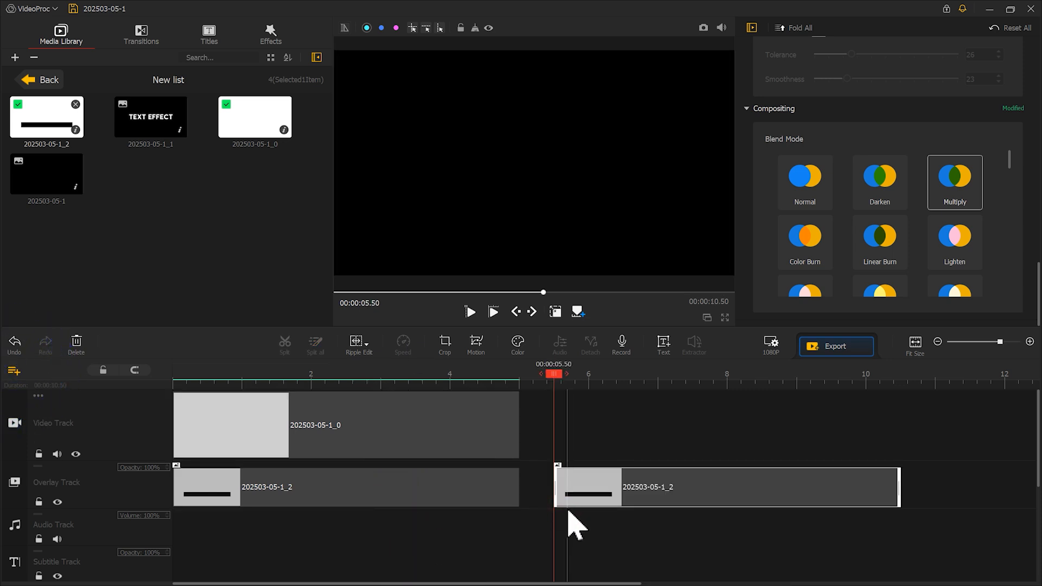
- Add extra overlay tracks and move the duplicated bar clip to the beginning of Overlay Track1
left_click(14, 372)
left_click(33, 382)
left_click(14, 371)
left_click(26, 384)
left_click(14, 371)
left_click(33, 383)
left_click_drag(596, 498, 220, 542)
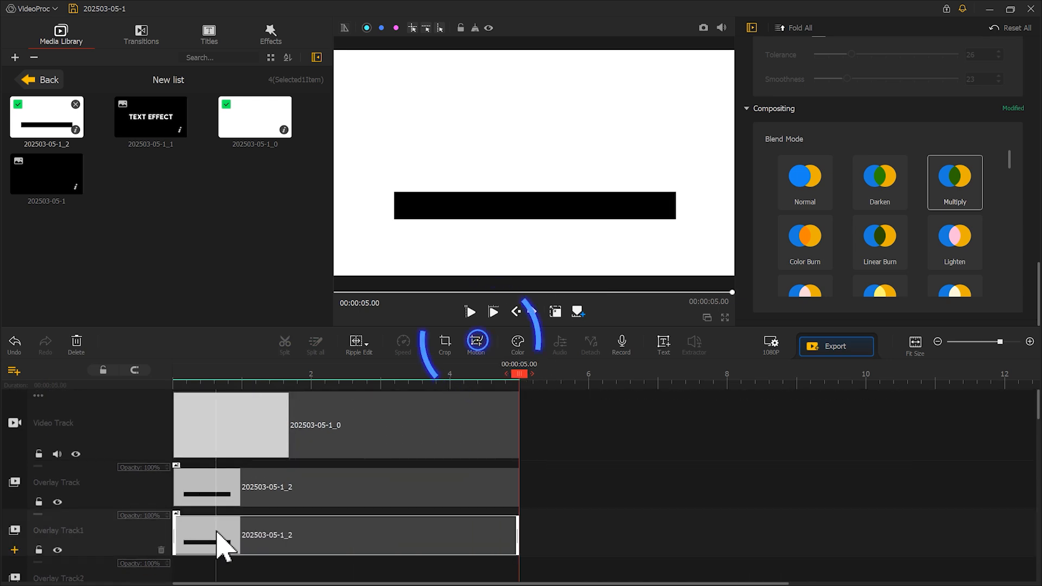
- Reverse the duplicate bar's entry direction by moving its first motion keyframe's frame to (2880,540), and apply the motion
left_click(474, 343)
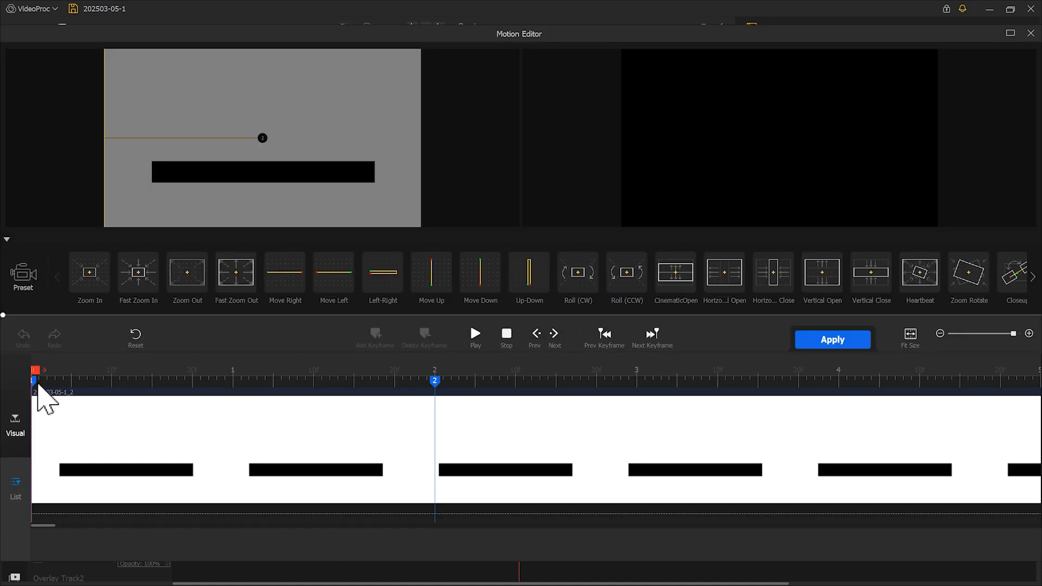
left_click(35, 379)
left_click_drag(105, 223, 665, 174)
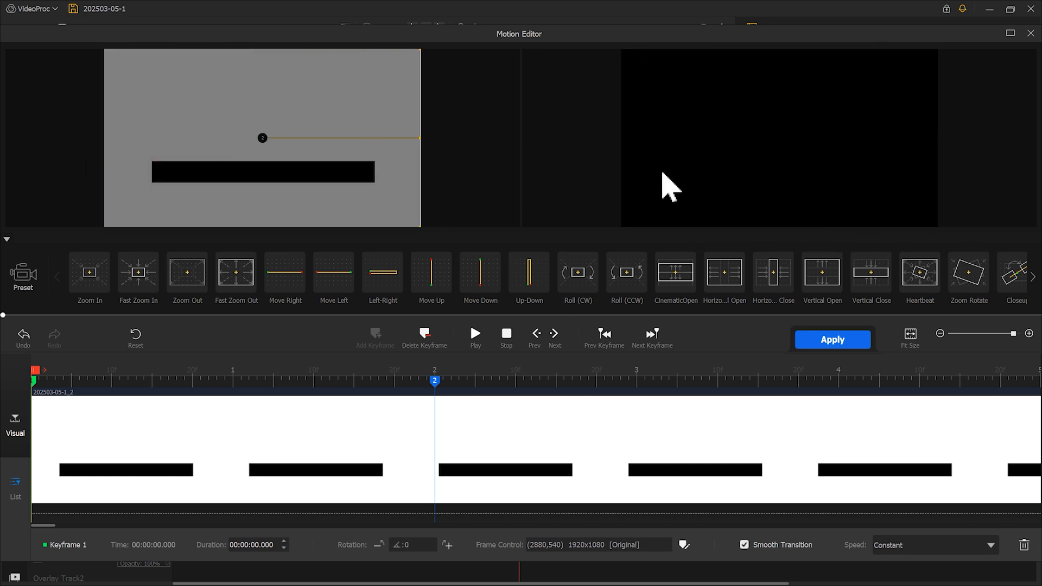
left_click(835, 341)
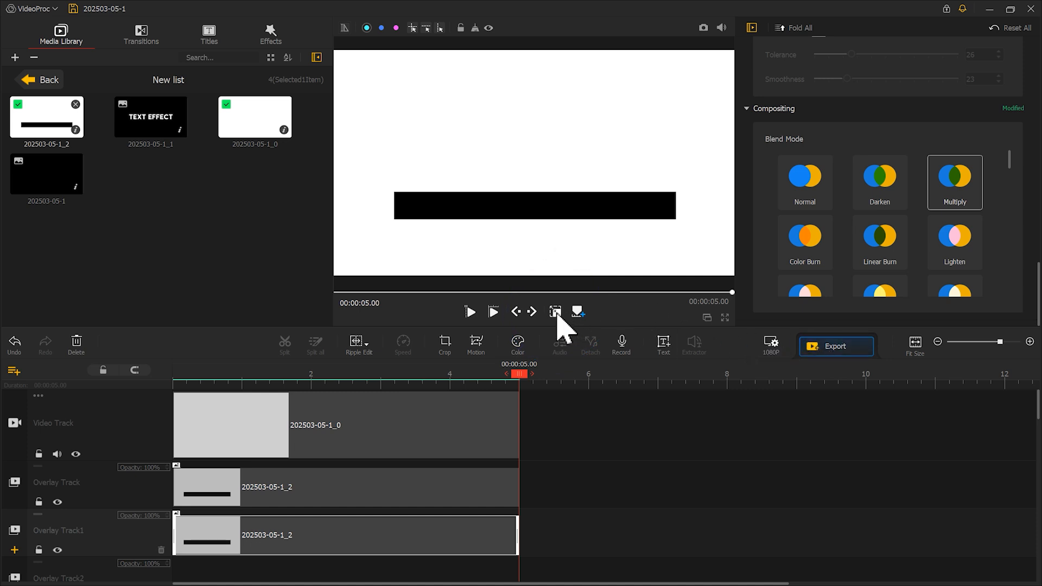
- Raise the duplicate bar in the picture to sit directly on top of the first bar, and play the animation from the start
left_click_drag(550, 250, 550, 221)
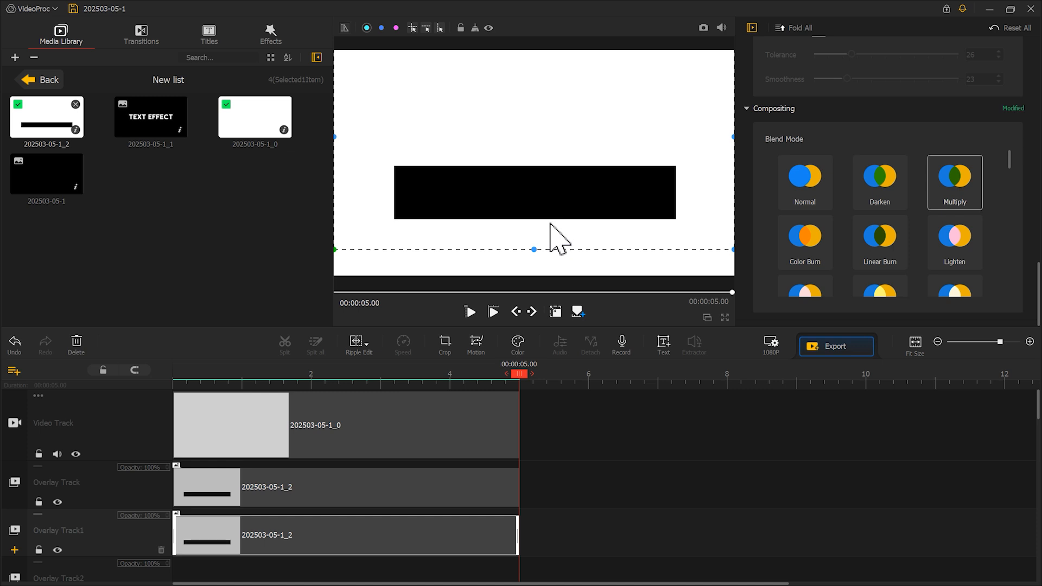
left_click_drag(514, 376, 150, 374)
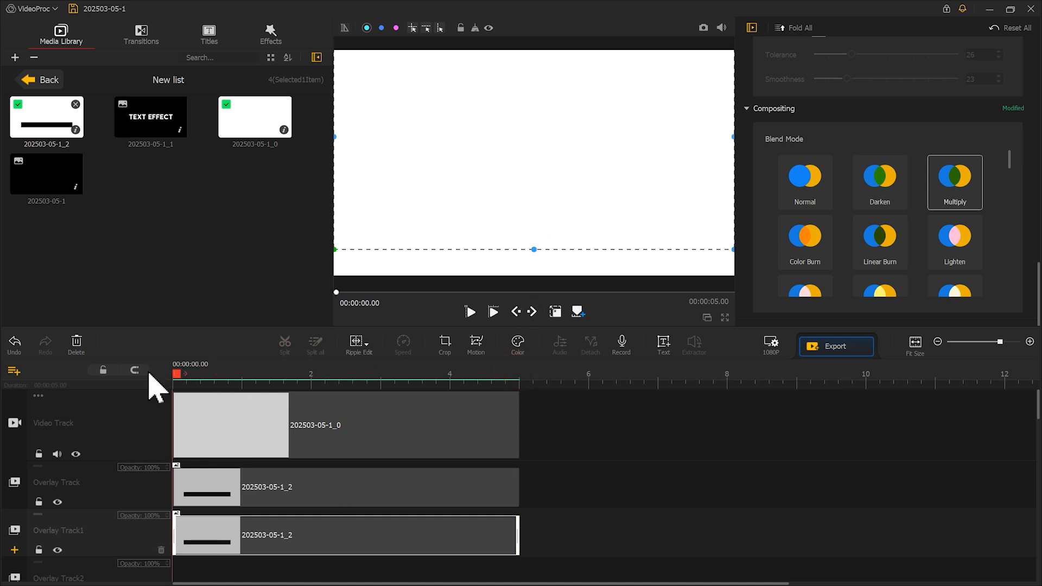
left_click(470, 312)
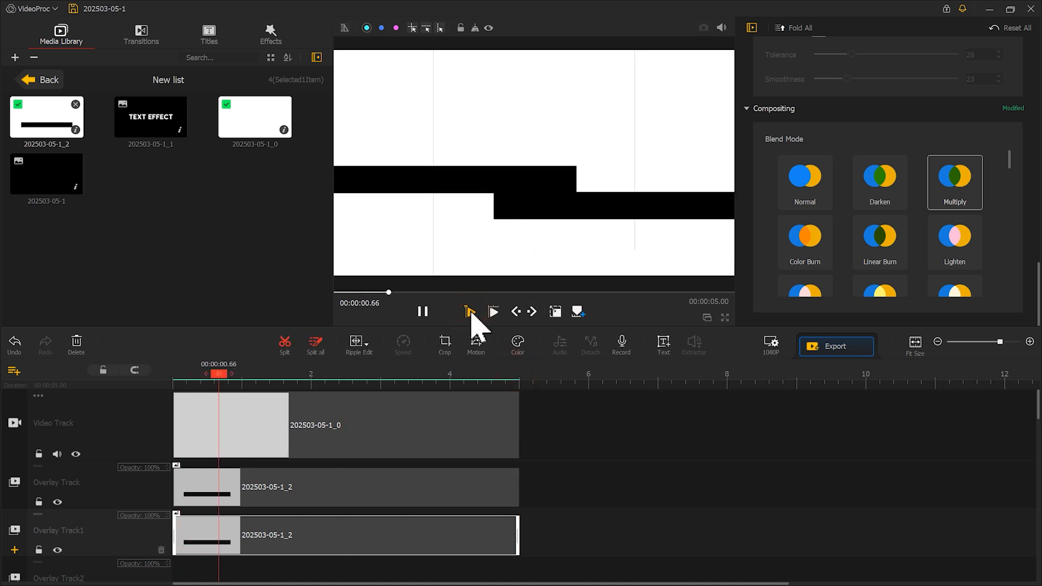
left_click(423, 311)
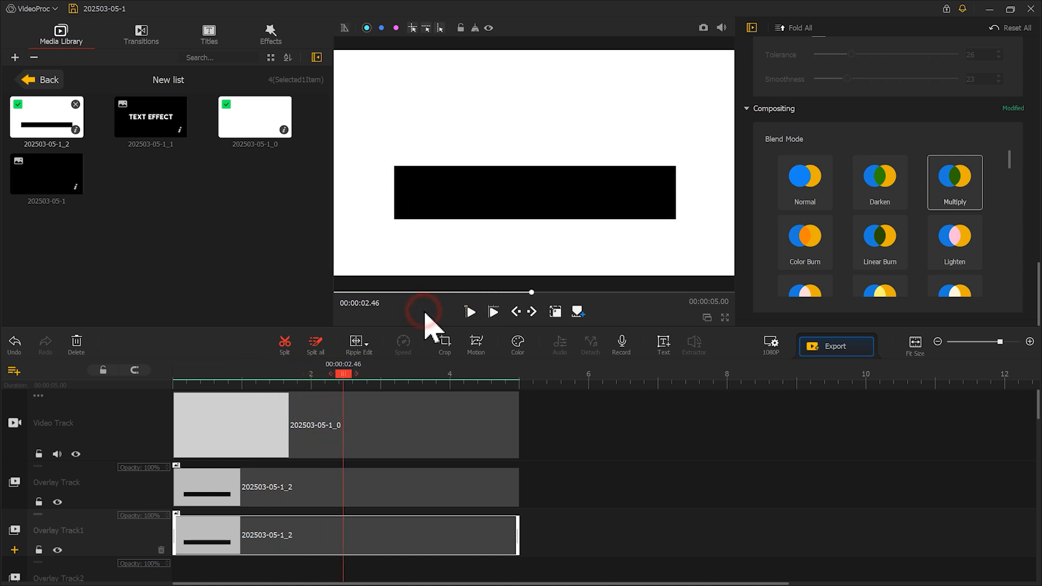
- Duplicate the Overlay Track bar clip to the beginning of Overlay Track2 and stack its bar directly above the other two
scroll(418, 487, "down", 3)
right_click(351, 414)
left_click(377, 526)
right_click(355, 510)
left_click(375, 526)
left_click_drag(386, 520, 205, 519)
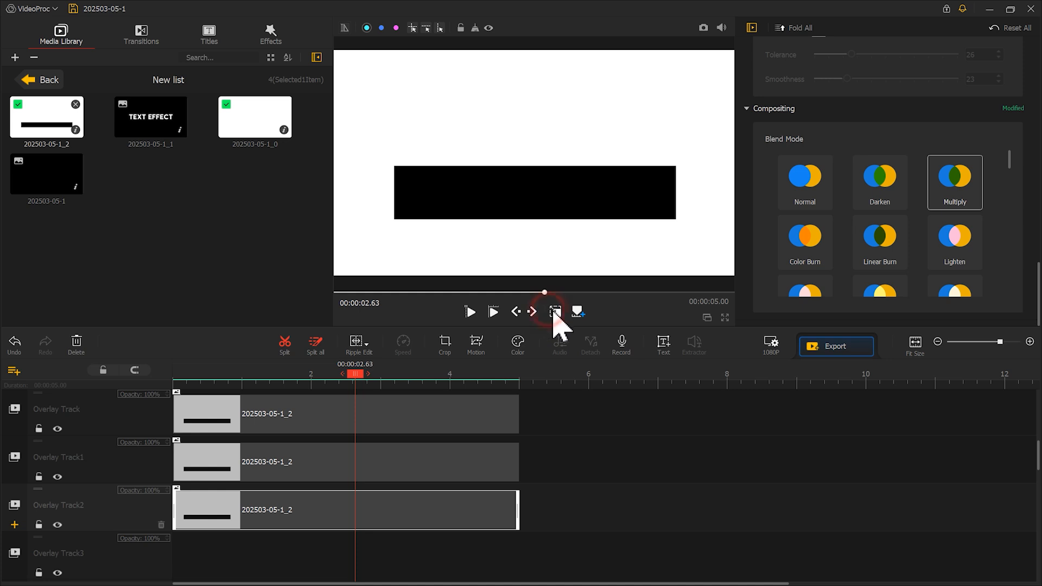
left_click_drag(559, 188, 560, 159)
- Duplicate the Overlay Track1 bar clip to the beginning of Overlay Track3 and stack its bar above the other three
right_click(323, 467)
left_click(345, 526)
right_click(336, 555)
left_click(365, 564)
left_click_drag(377, 553, 220, 545)
left_click_drag(556, 177, 558, 128)
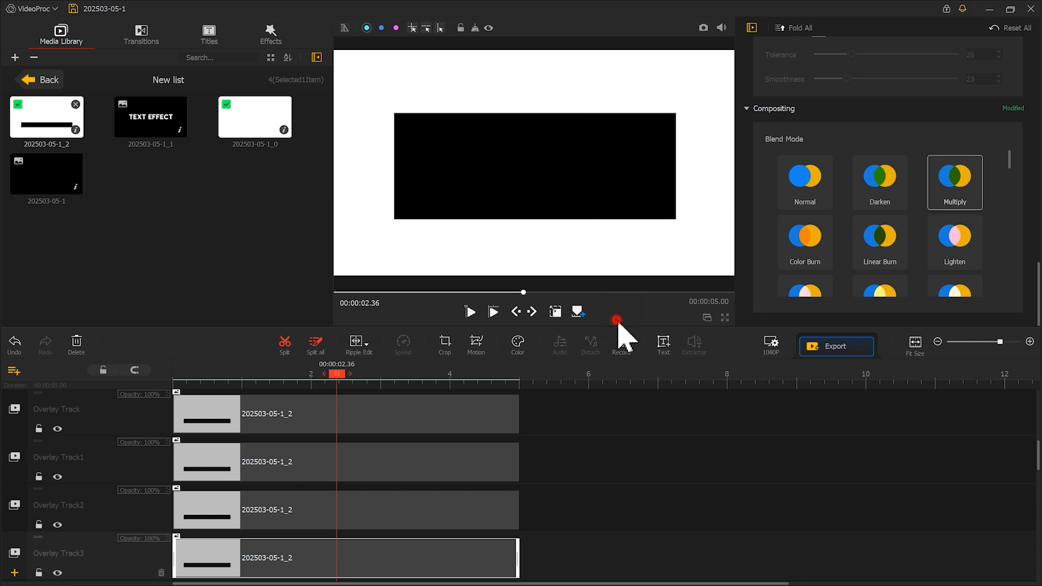
- Stagger the bar clips on Overlay Track2, Overlay Track1 and Overlay Track to start progressively later, up to about 0.33 s, and check the playback
left_click(492, 312)
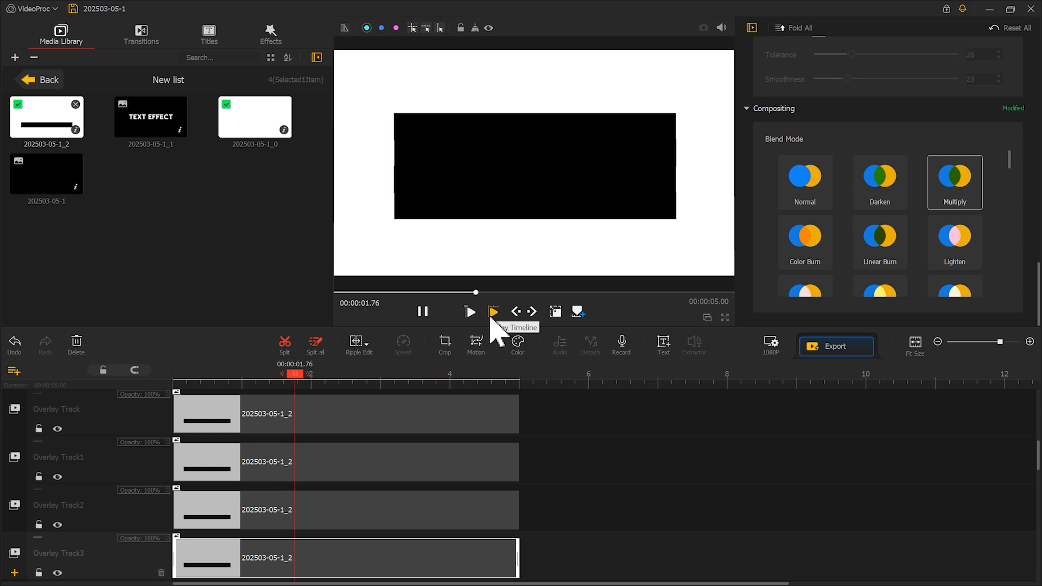
left_click(423, 311)
left_click_drag(235, 500, 241, 500)
left_click_drag(231, 460, 265, 426)
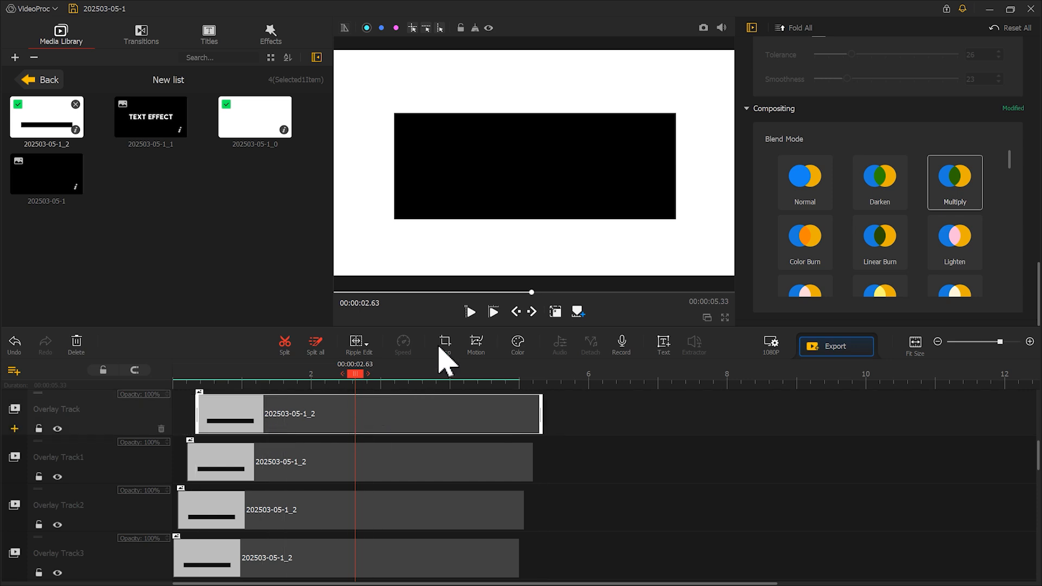
left_click(492, 312)
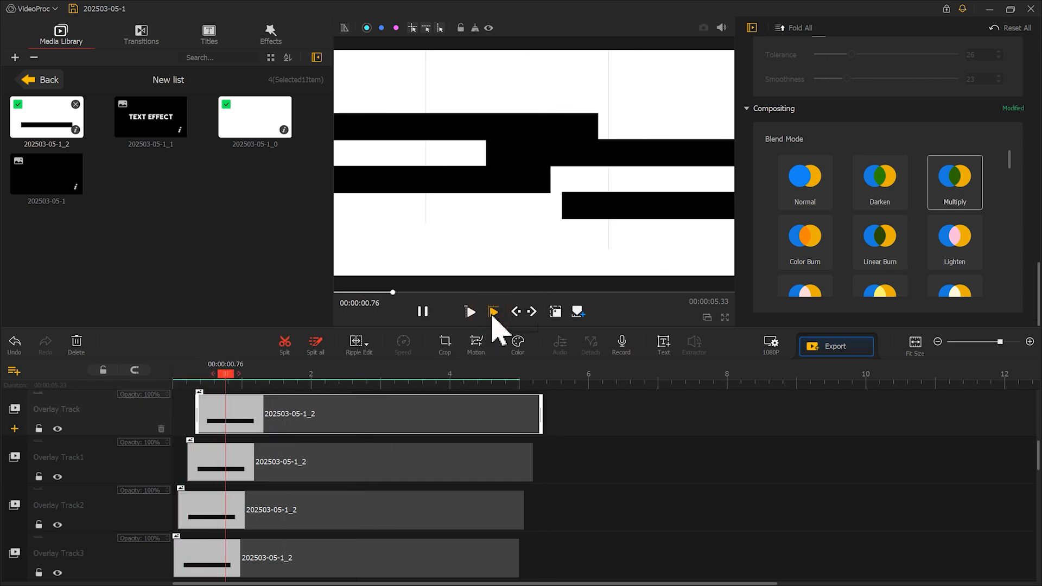
left_click(423, 312)
- Place the text snapshot 202503-05-1_1 at the beginning of Overlay Track4 and fit it to the screen height
scroll(335, 482, "down", 3)
left_click_drag(152, 120, 181, 557)
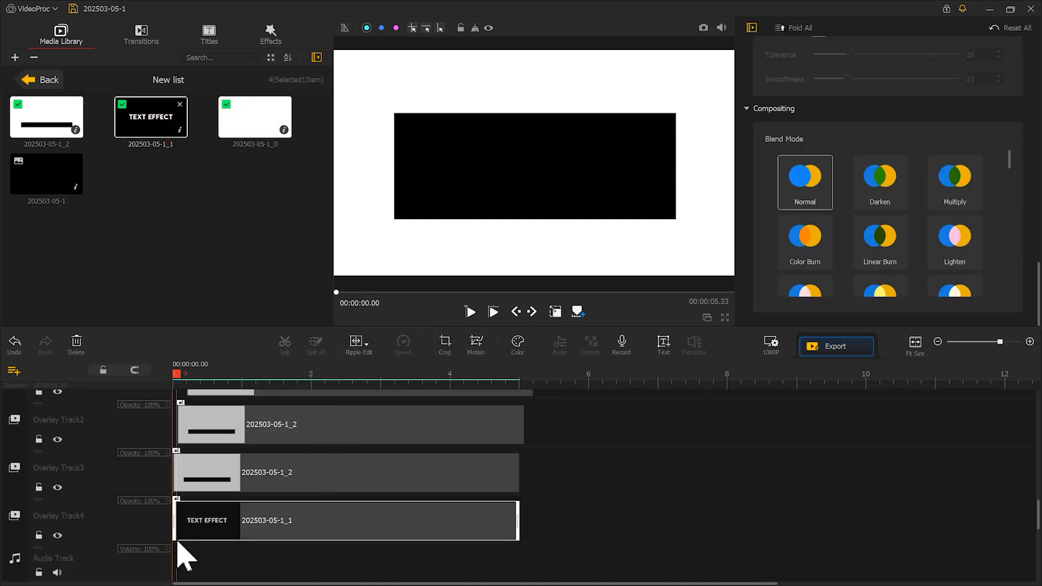
scroll(920, 163, "up", 5)
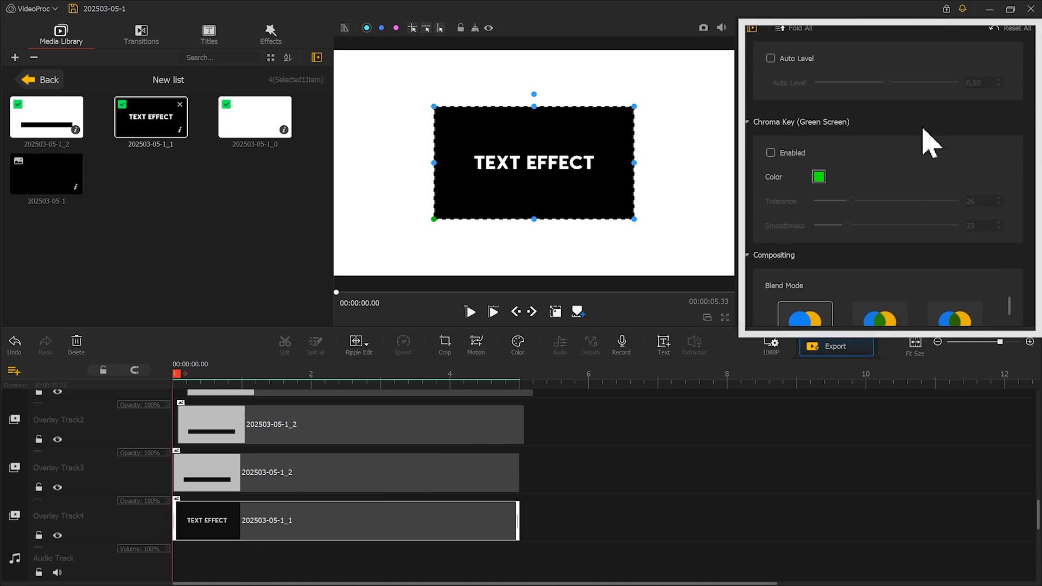
scroll(929, 143, "up", 3)
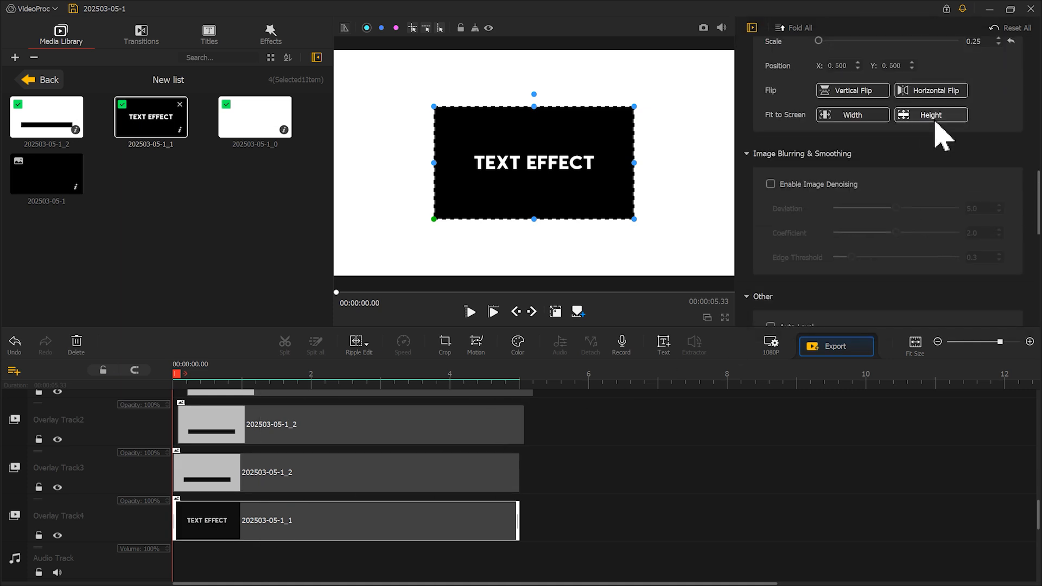
left_click(937, 129)
- Set the text snapshot's blend mode to Lighten and play back the complete title animation
scroll(947, 173, "down", 7)
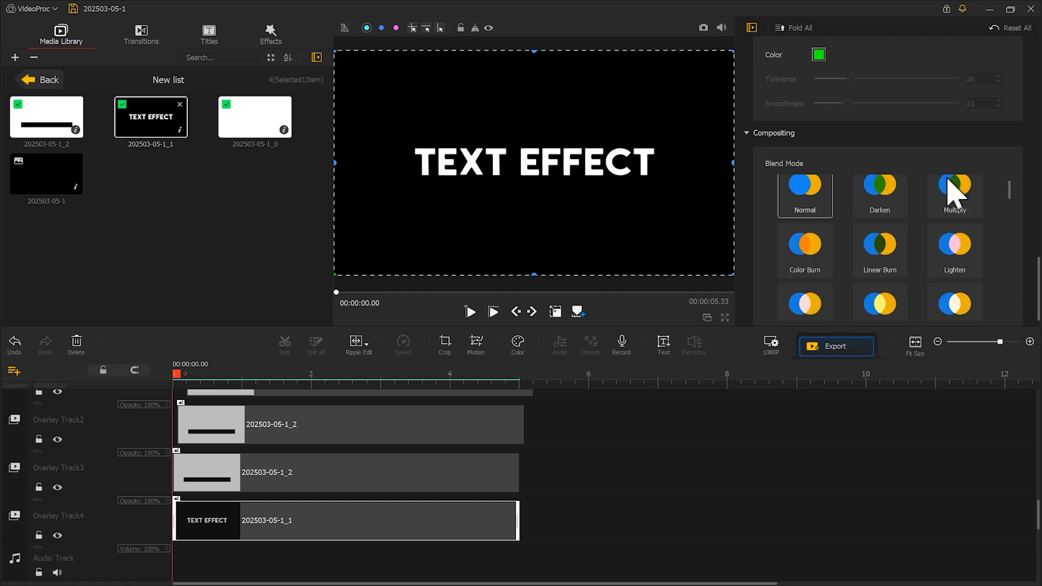
left_click(961, 238)
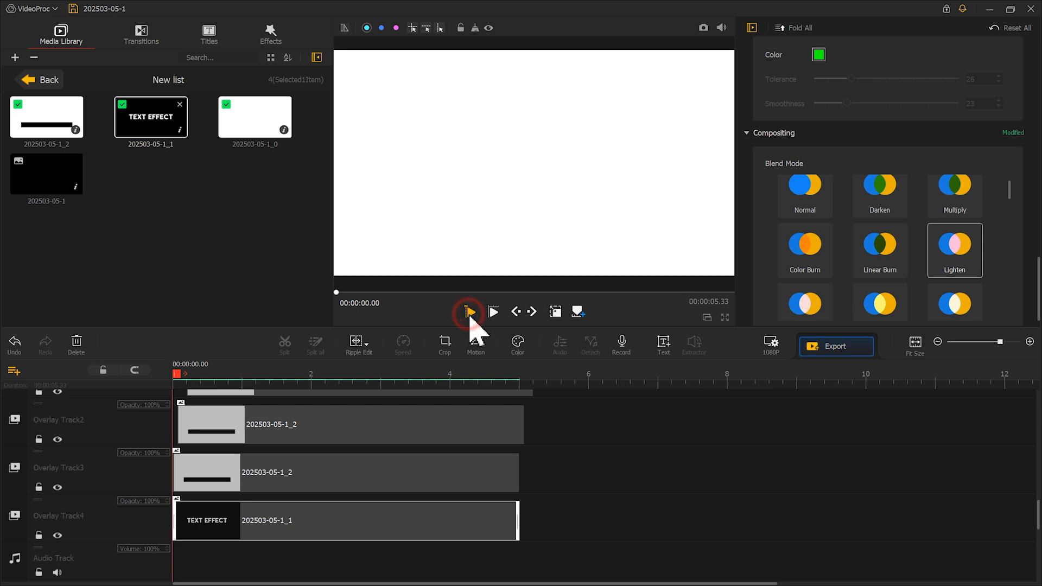
left_click(470, 313)
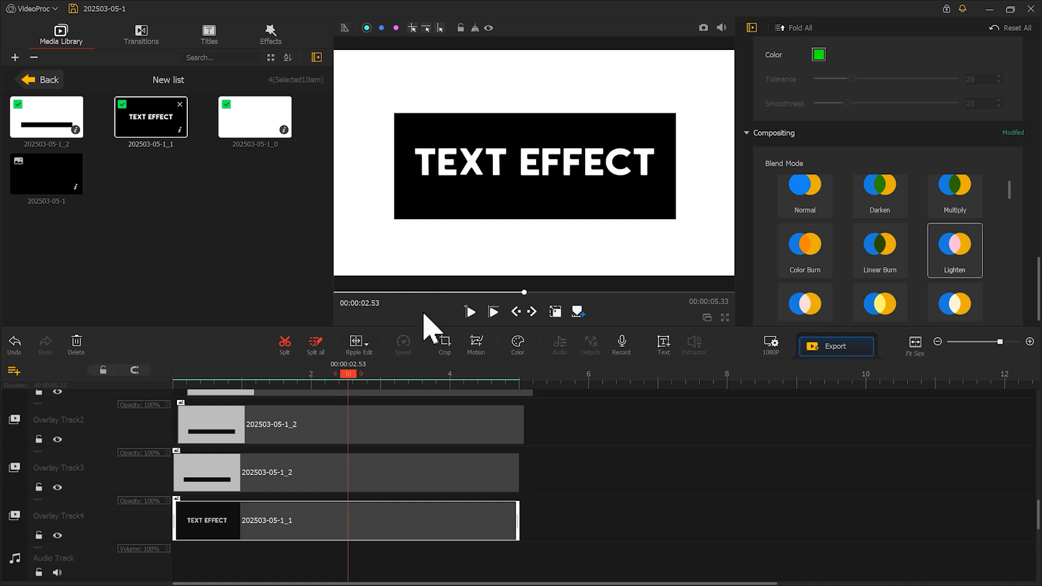
- Add the Denoise filter below the text snapshot on the Effect Track, with Deviation 5.72 and Coefficient 2.71
left_click(274, 43)
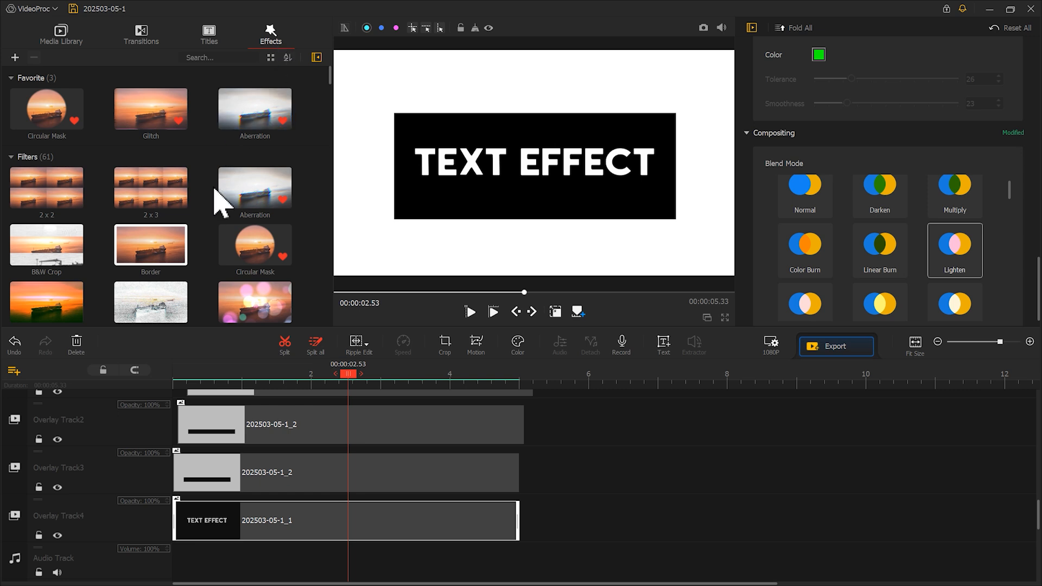
scroll(220, 202, "down", 3)
left_click_drag(163, 277, 163, 511)
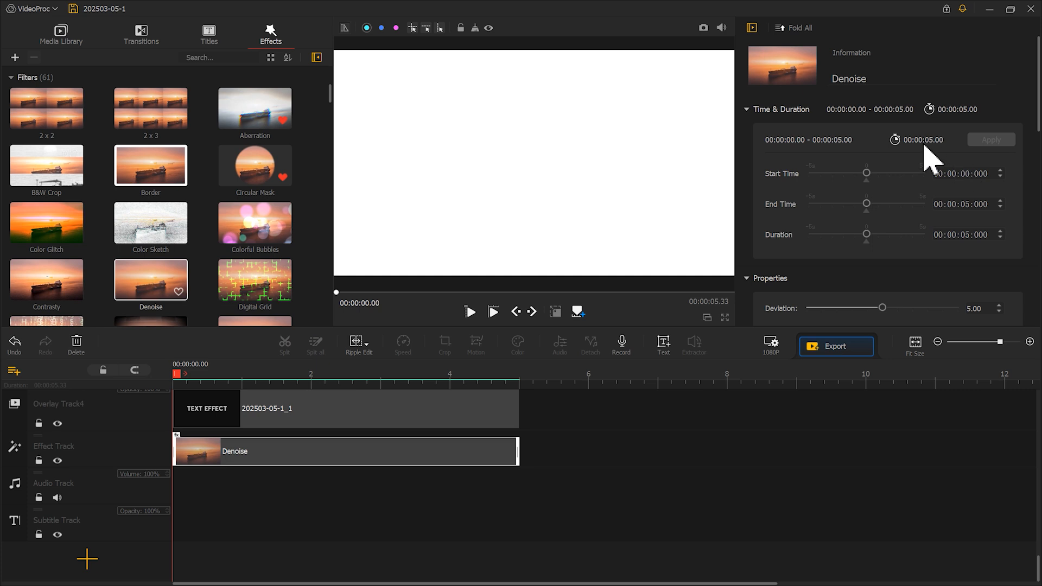
scroll(932, 160, "down", 3)
scroll(931, 160, "down", 1)
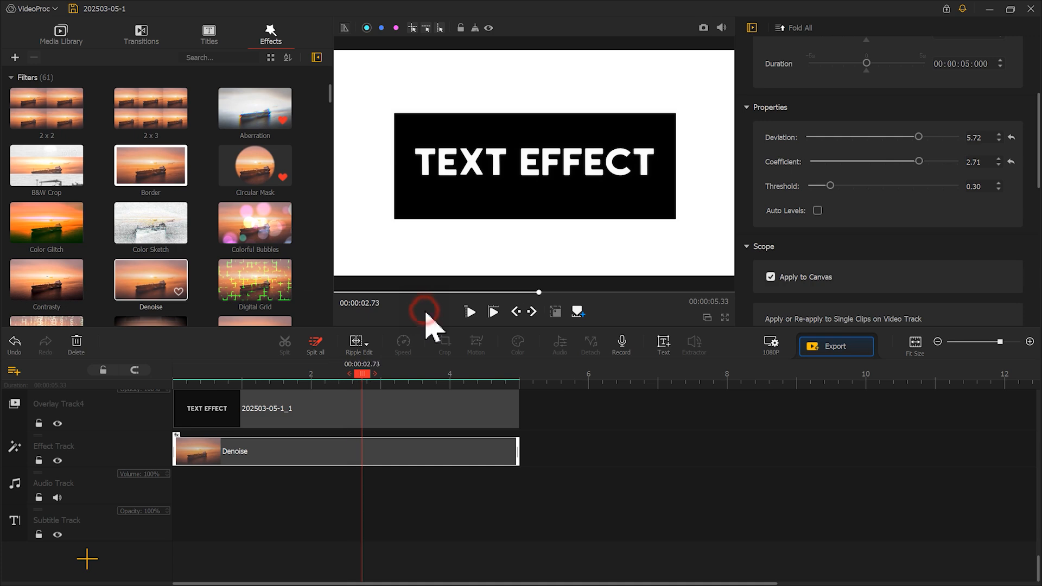
- Extend the bar clips, the text snapshot and the Denoise effect so they all end at 6 seconds
scroll(504, 450, "up", 5)
left_click_drag(517, 414, 588, 413)
scroll(564, 451, "down", 1)
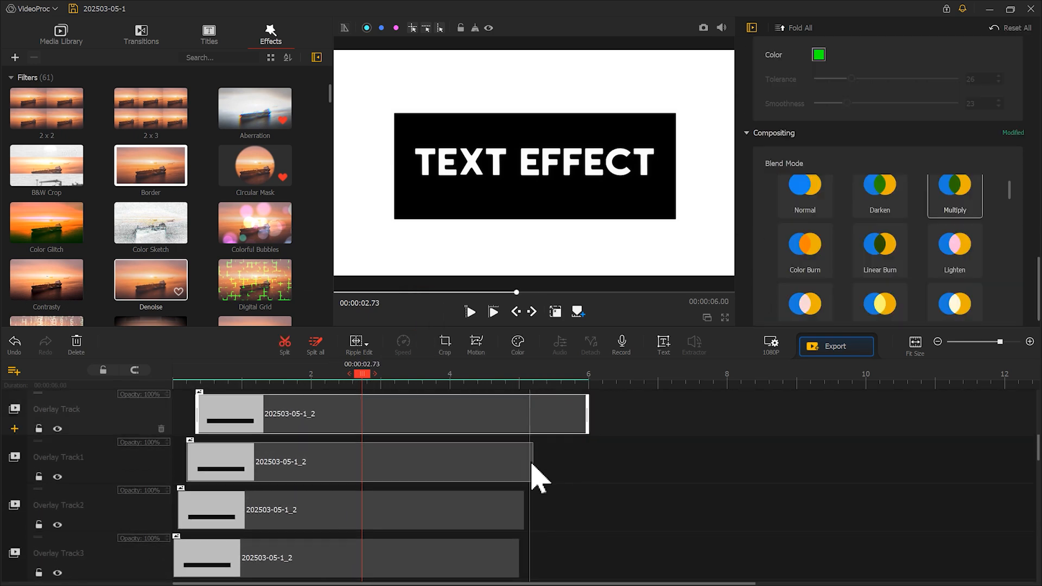
left_click_drag(532, 465, 583, 459)
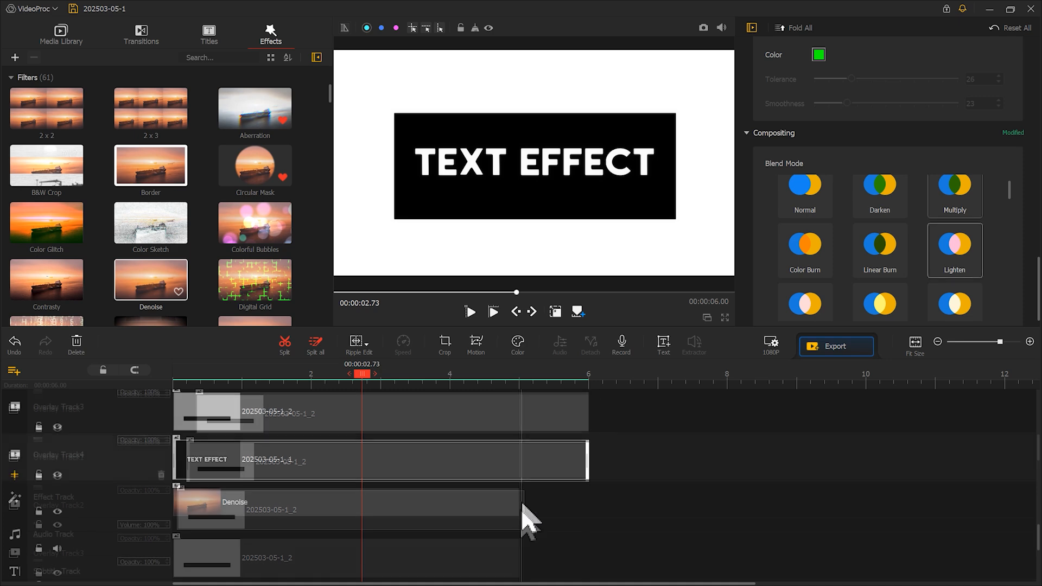
left_click_drag(519, 503, 584, 502)
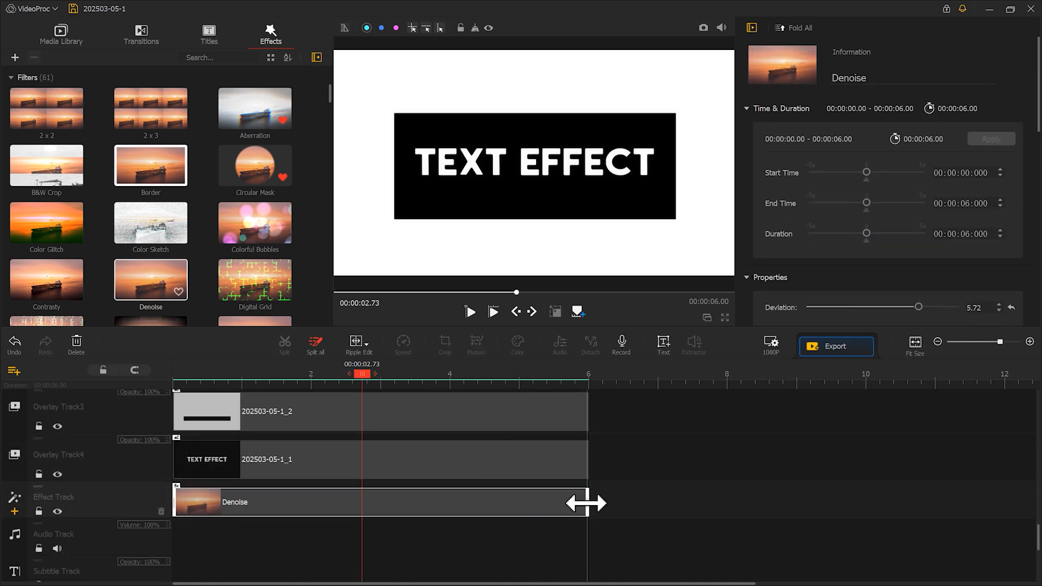
- Export the title animation to the Desktop as an MP4 named template, in medium quality at 30 FPS
left_click(836, 351)
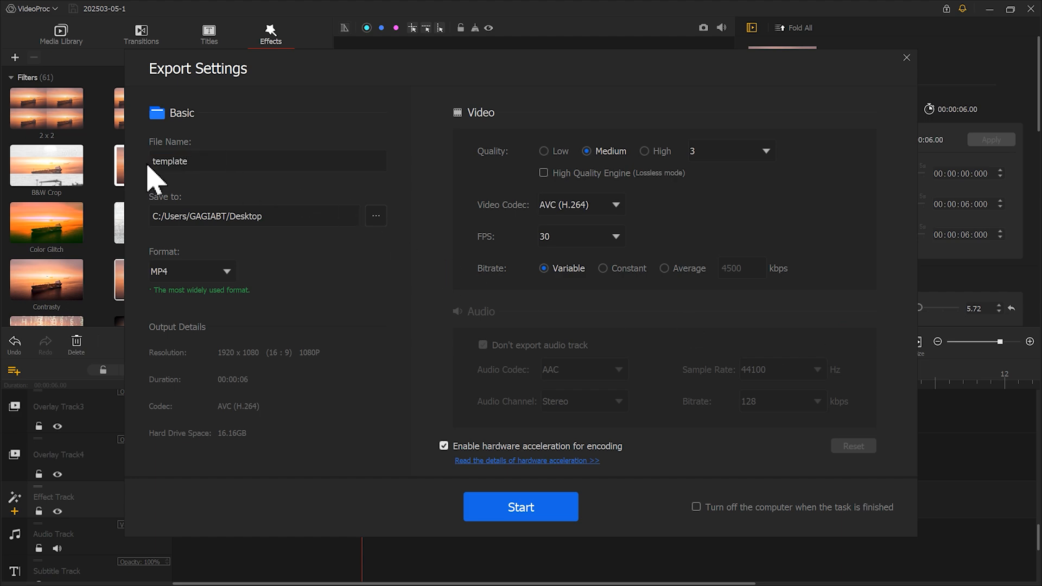
left_click(520, 507)
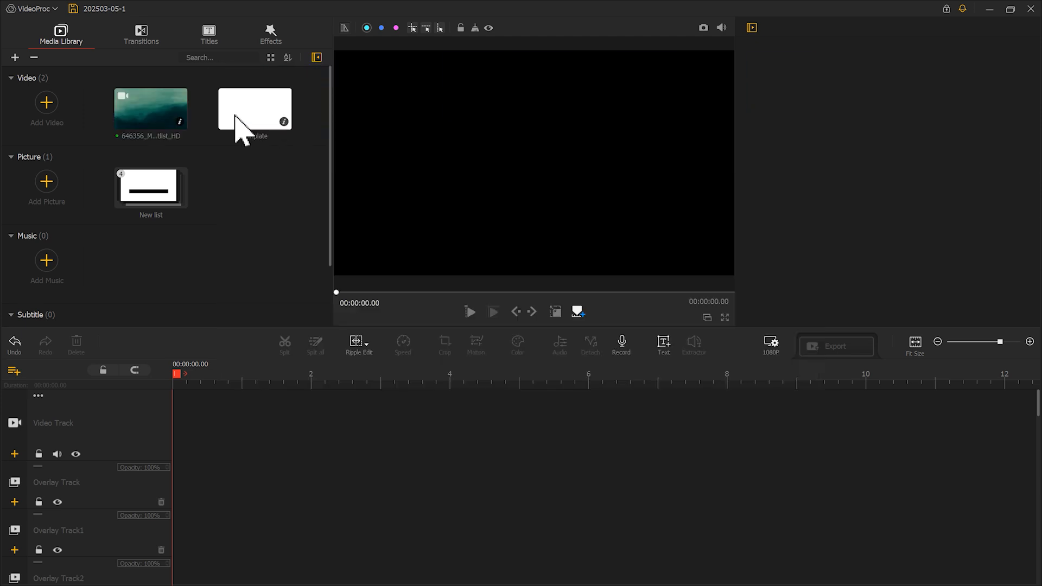
- Place the turquoise background video on the Video Track and the template video on Overlay Track, fitting the template to the screen height
left_click_drag(163, 115, 275, 426)
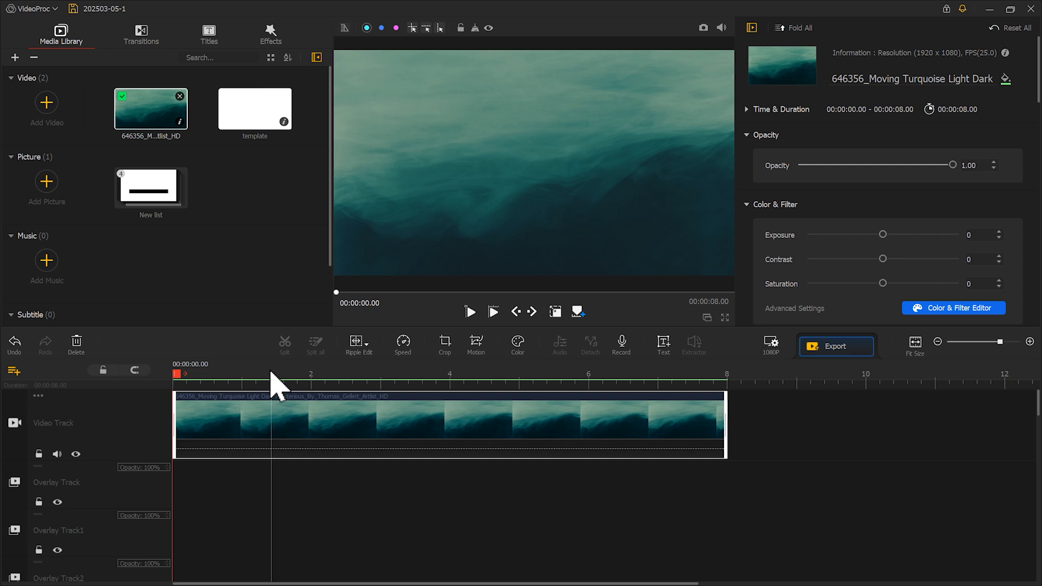
left_click_drag(249, 111, 162, 503)
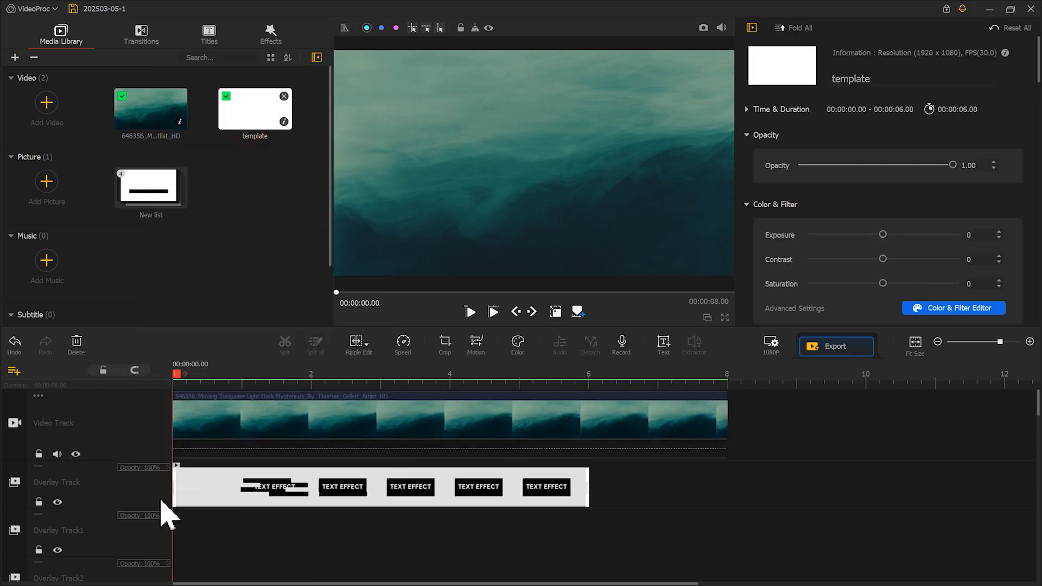
left_click_drag(1038, 71, 1040, 157)
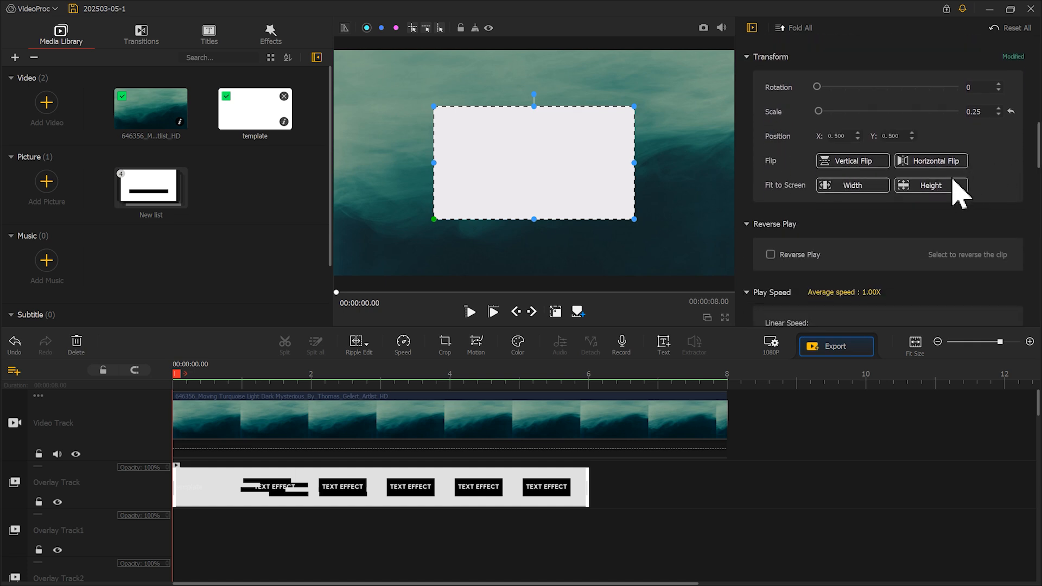
left_click(931, 185)
- Try the Multiply blend mode on the template clip and play back the composite over the turquoise background
left_click_drag(1039, 158, 1038, 324)
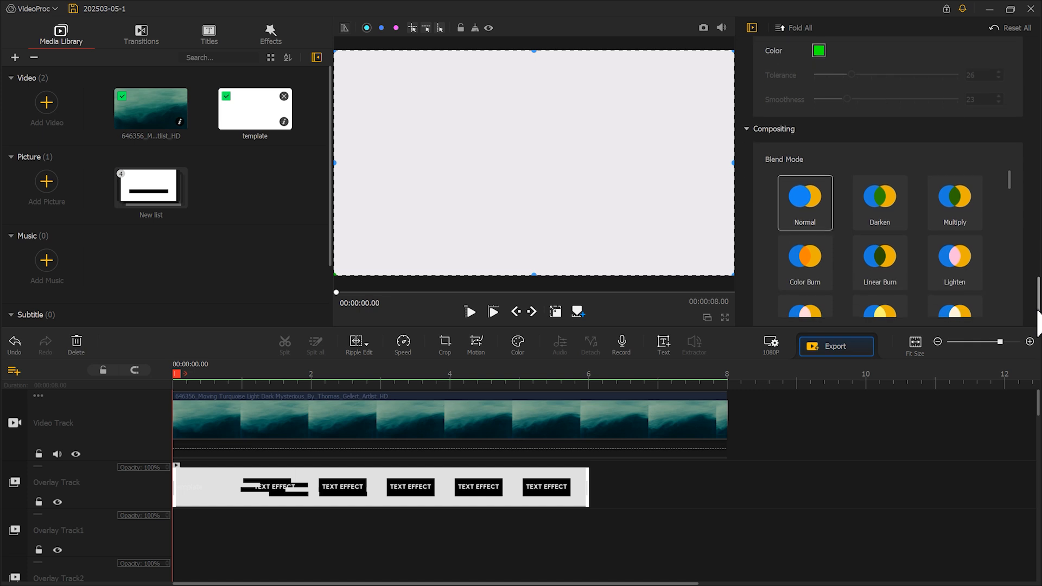
left_click(967, 207)
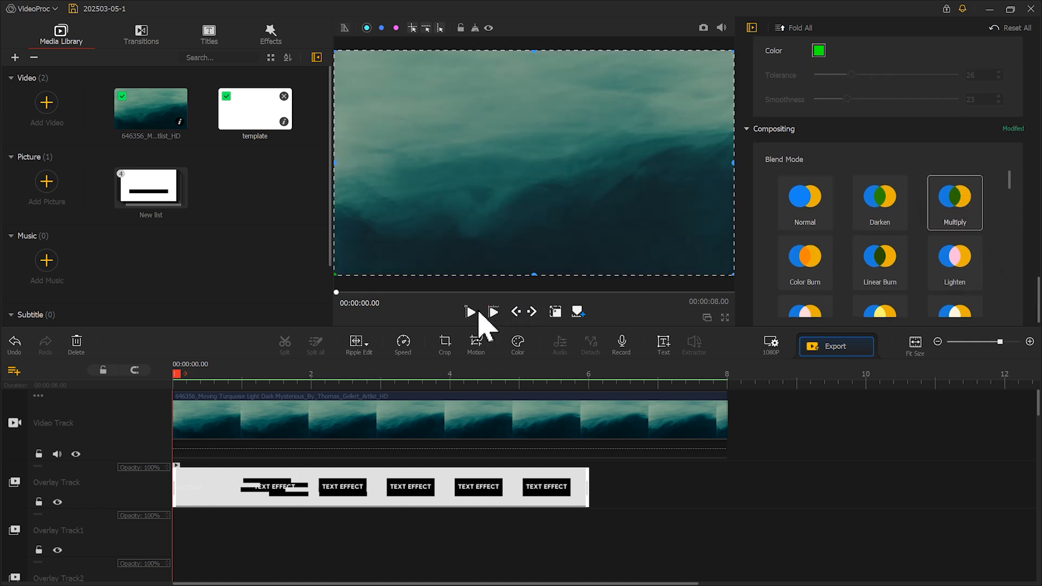
left_click(471, 312)
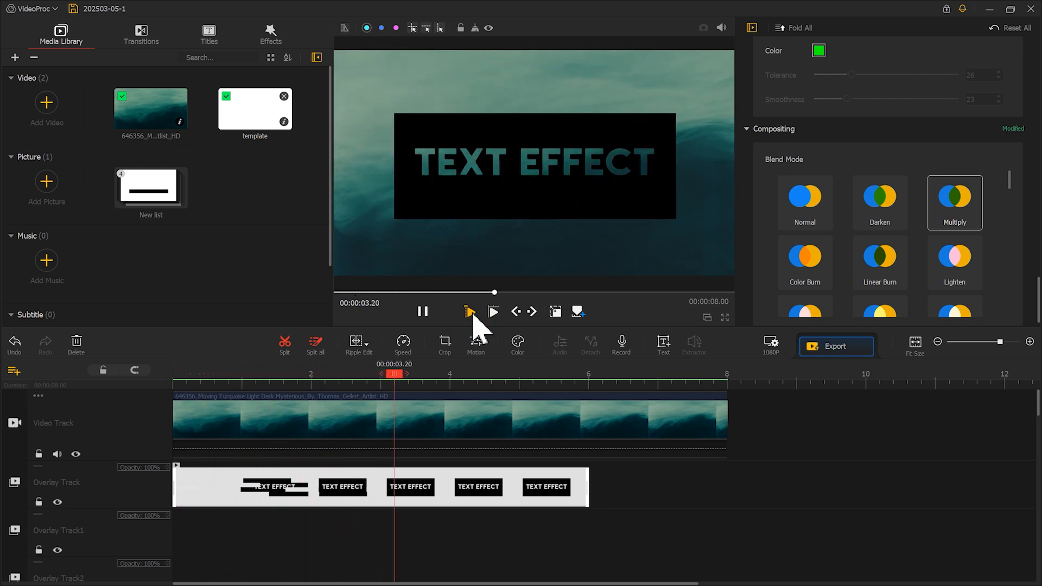
left_click(422, 311)
- Set the template clip's blend mode to Lighten and play back the composite from the beginning
left_click_drag(547, 374, 163, 391)
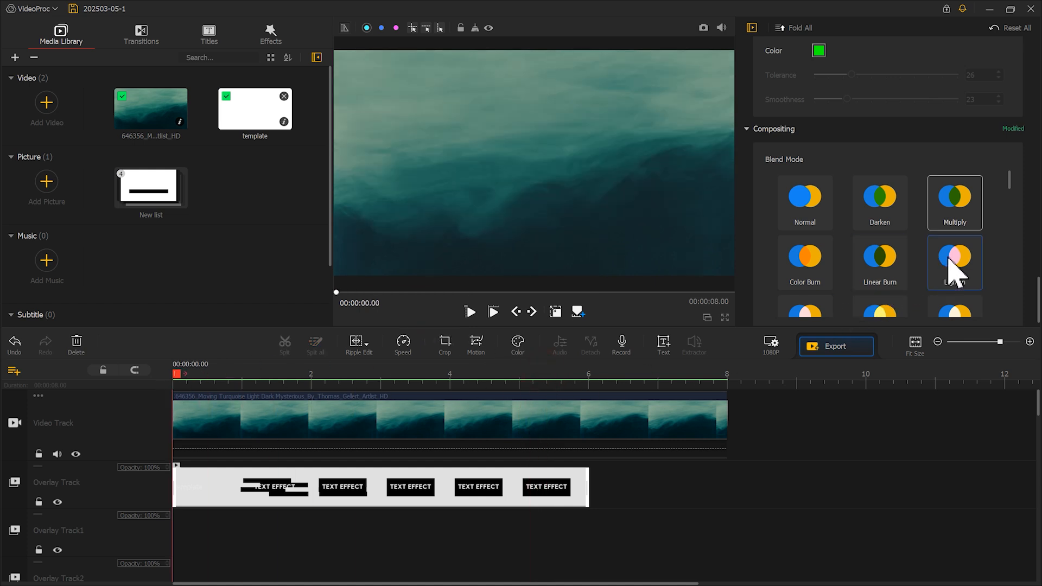
left_click(956, 273)
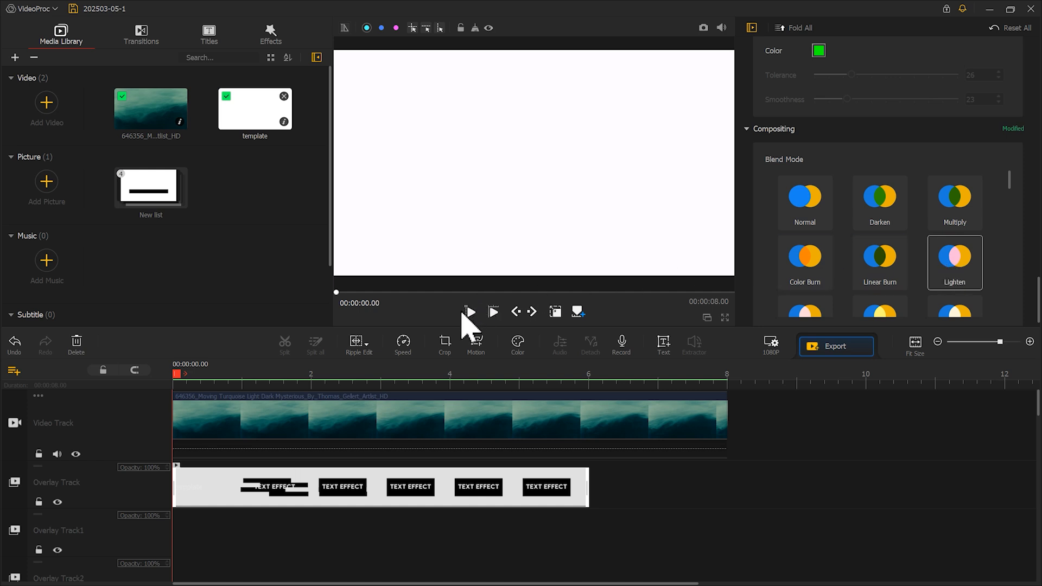
left_click(467, 312)
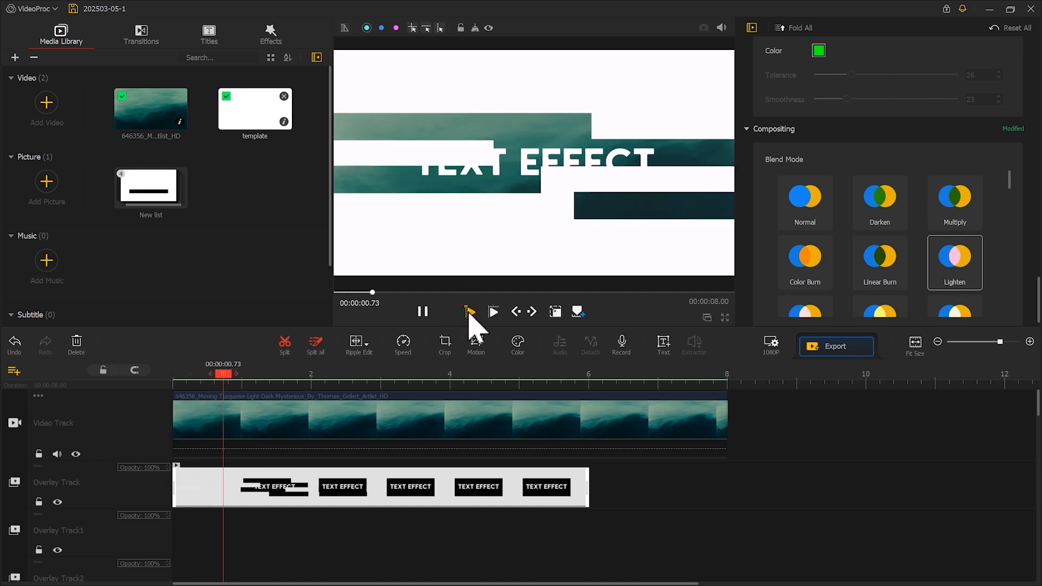